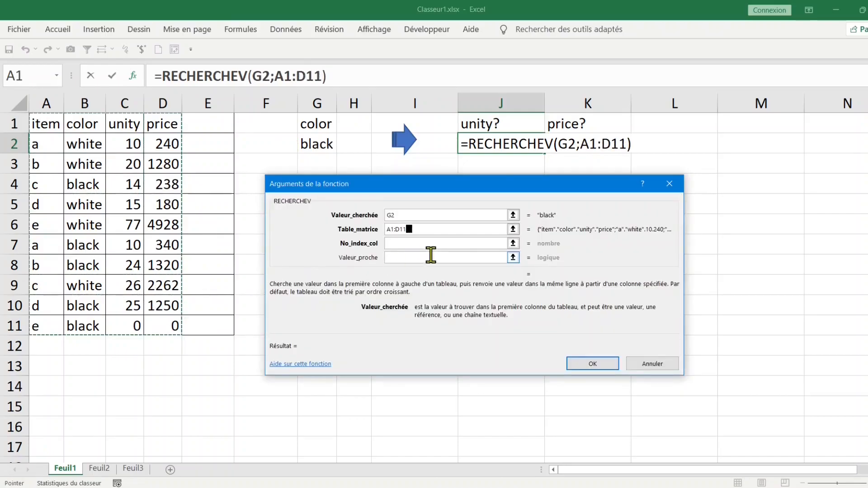
Complete the RECHERCHEV in J2 with the table range fixed as $A$1:$D$11, column index 3 and exact-match value 0.
key("F4")
left_click(403, 244)
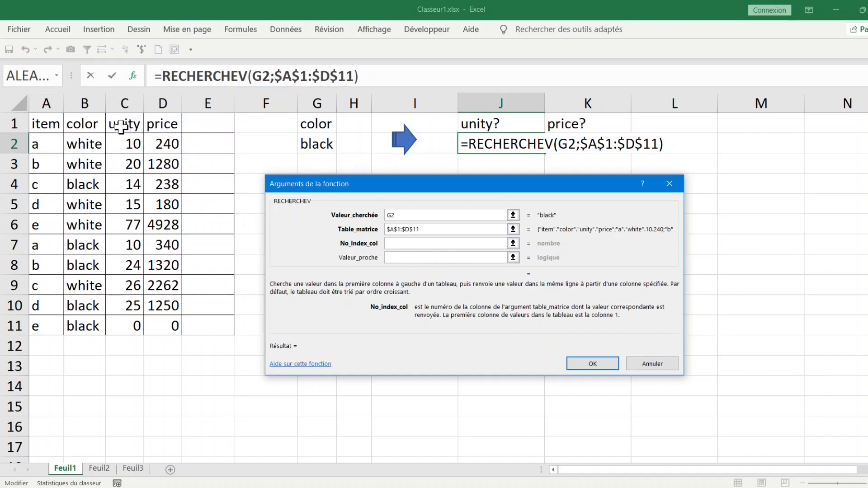
left_click(403, 243)
type("3")
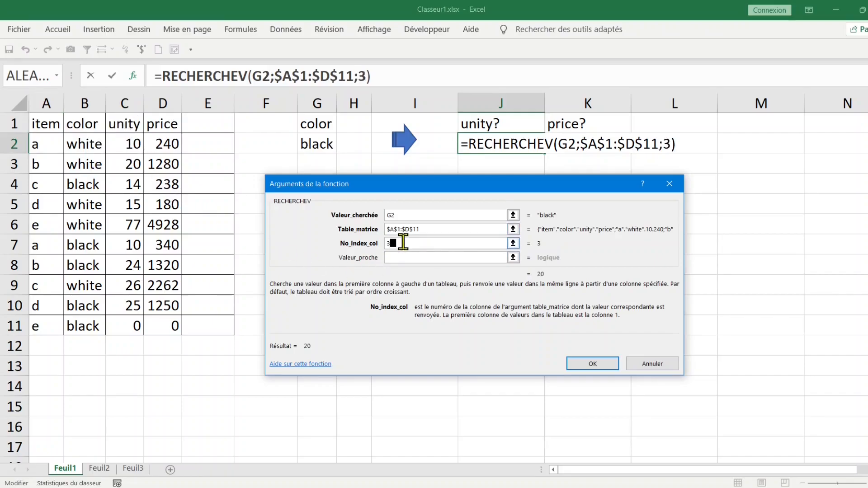
left_click(408, 258)
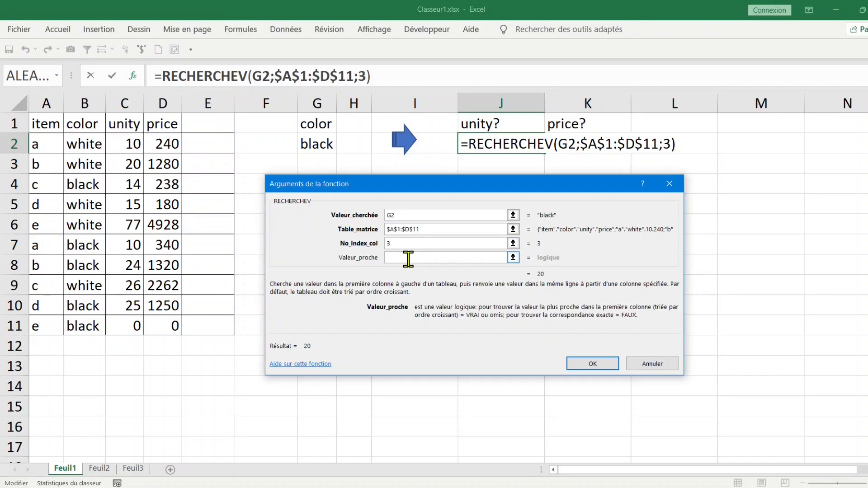
type("0")
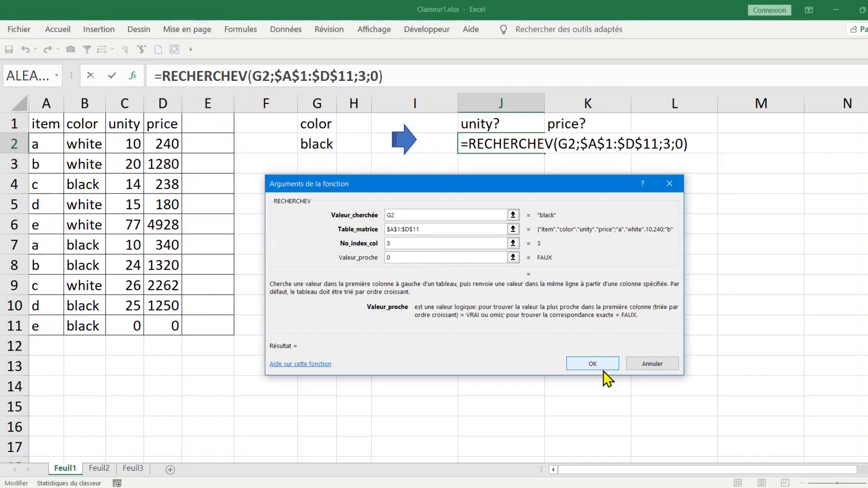
left_click(592, 364)
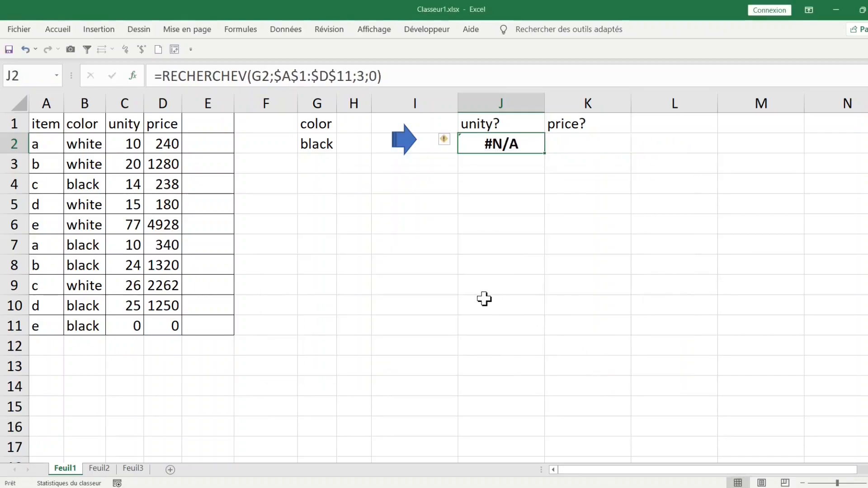
Edit the J2 formula so the table range is $B$1:$D$11 and the column index is 2.
double_click(519, 144)
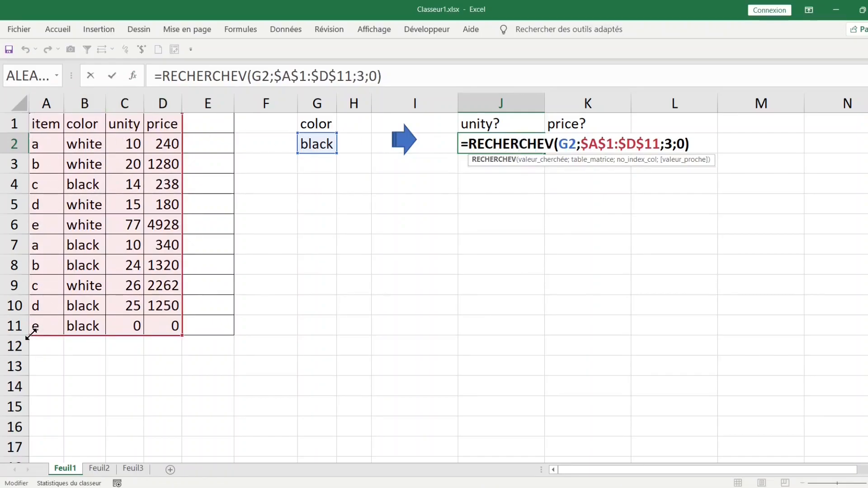
left_click_drag(41, 334, 55, 334)
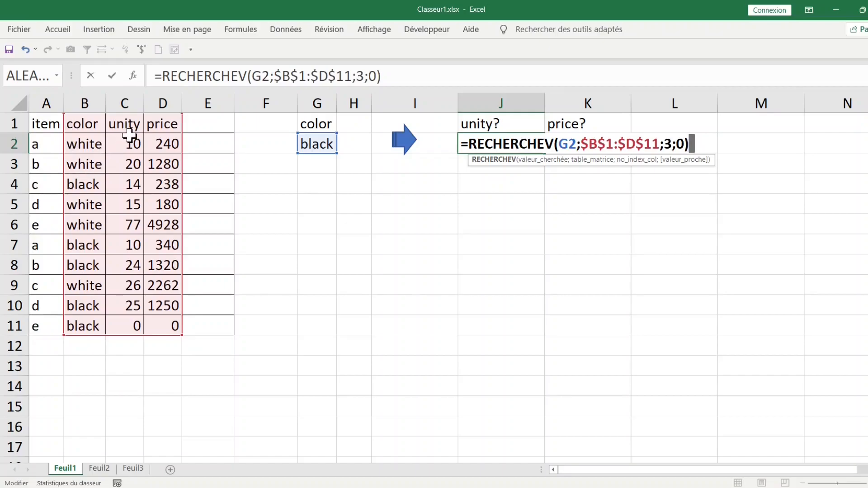
double_click(359, 76)
type("2")
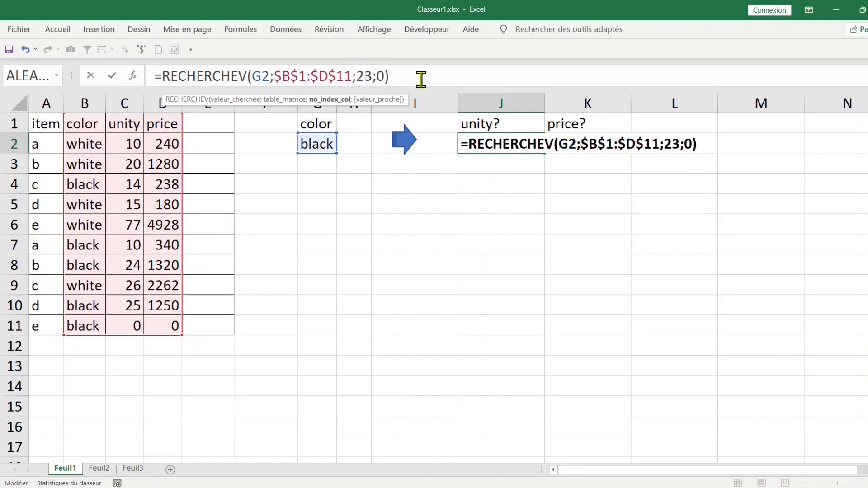
key("Delete")
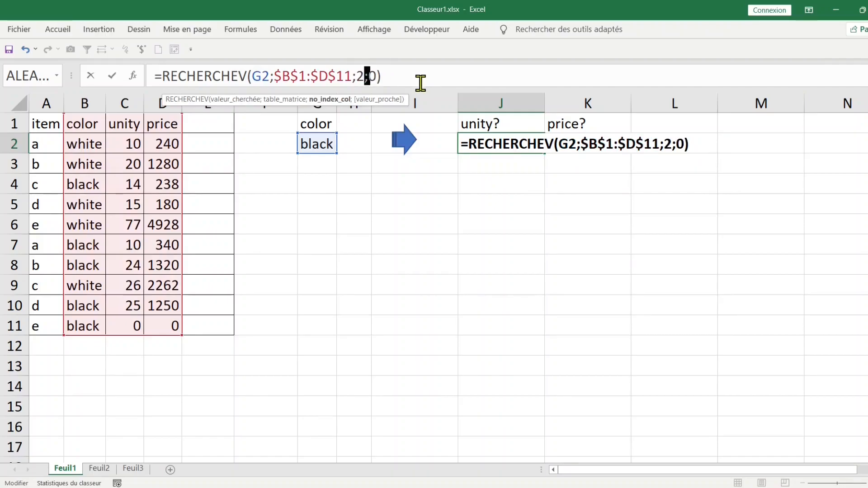
key("Return")
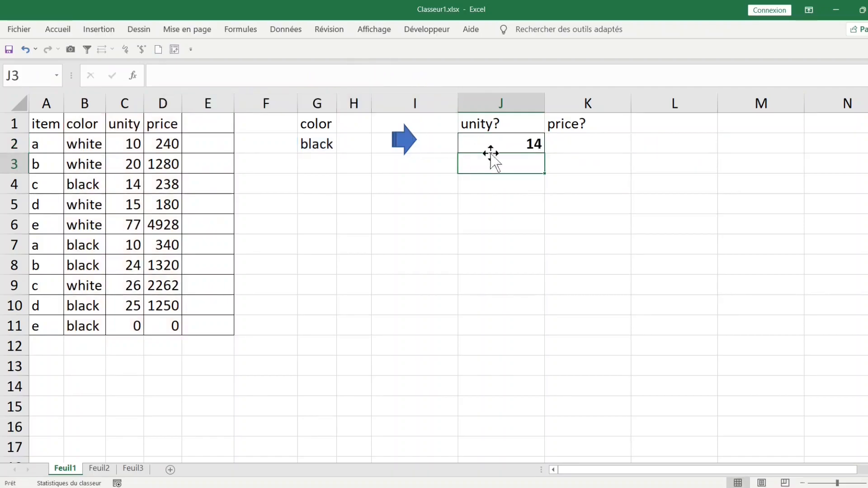
Check the unity result and formula in J2 against the black entry in row 8 of the table.
left_click(515, 138)
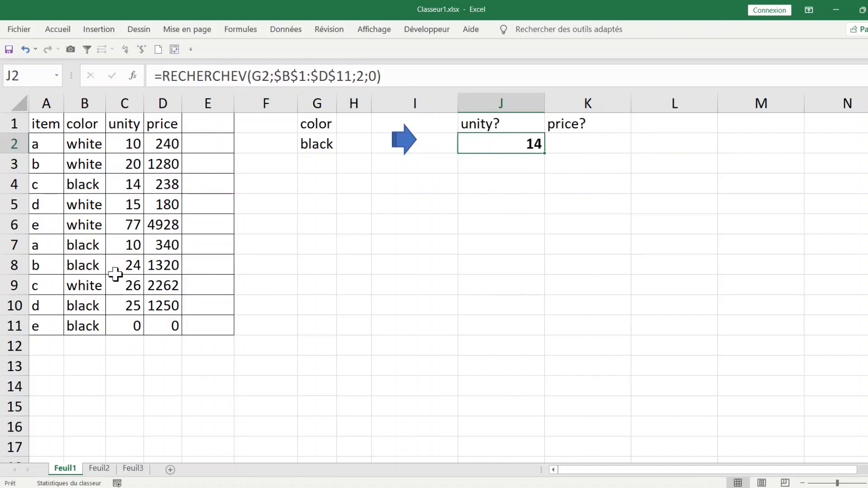
left_click_drag(97, 266, 112, 265)
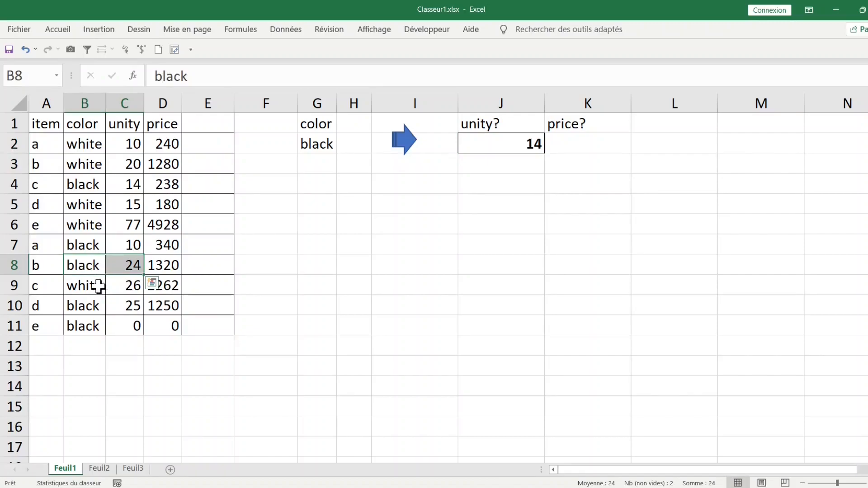
left_click(98, 262)
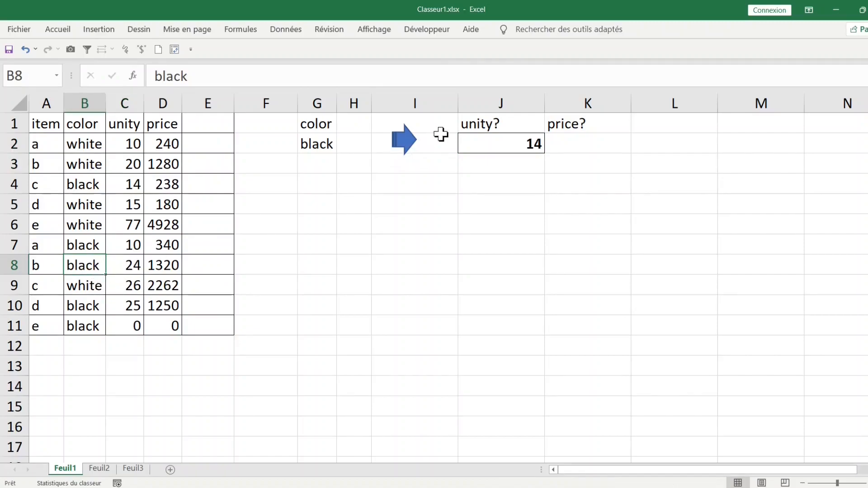
left_click(518, 138)
double_click(508, 144)
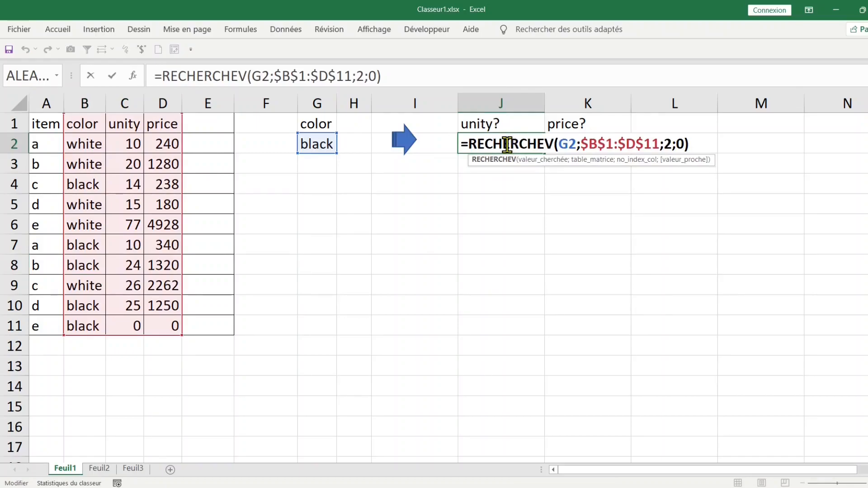
key("Return")
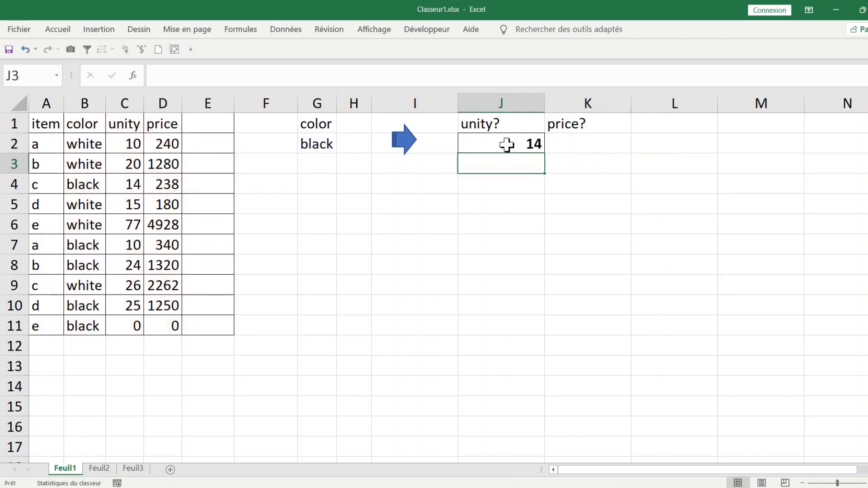
Fit the width of column J to its contents.
left_click(499, 143)
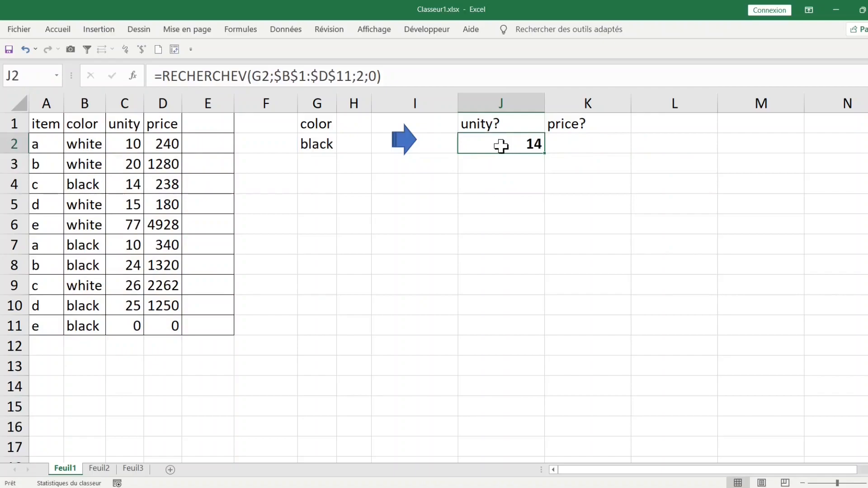
double_click(545, 96)
left_click(506, 189)
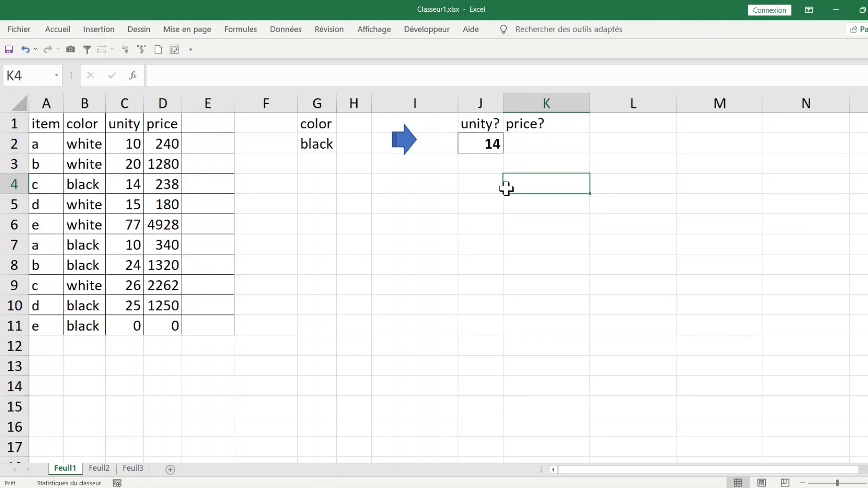
Fill cells B4:C4, the first black row's color and unity, with light blue.
left_click_drag(84, 183, 126, 181)
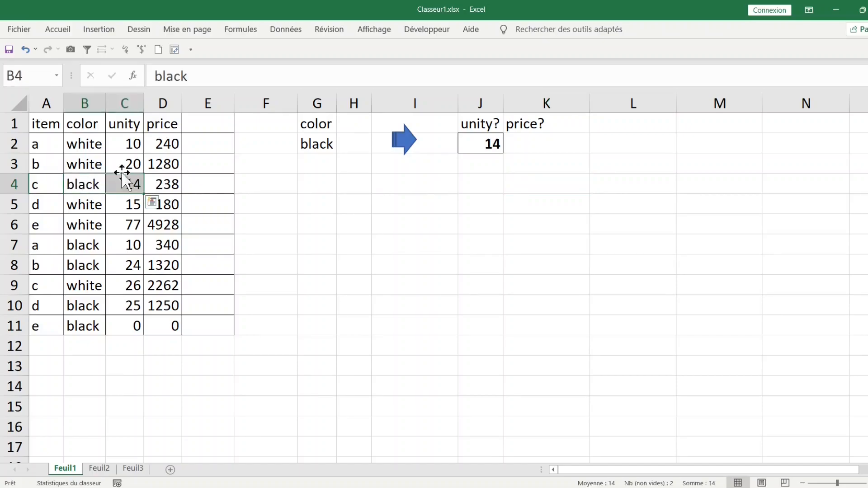
left_click(68, 30)
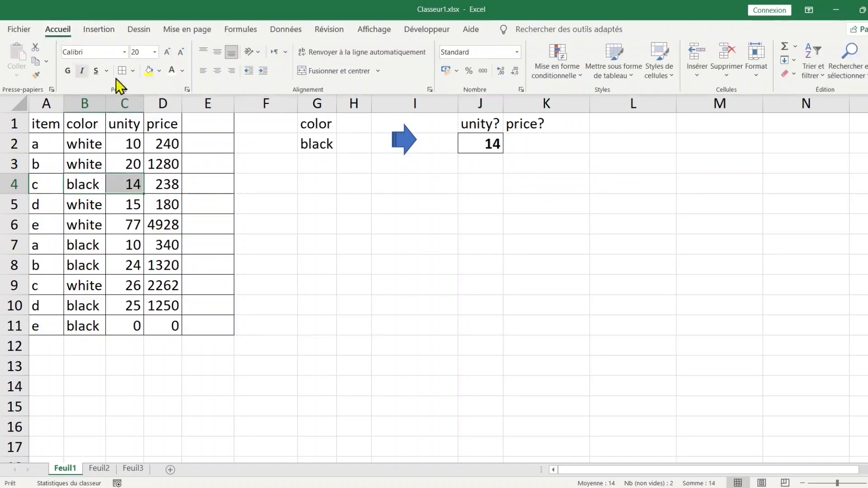
left_click(159, 71)
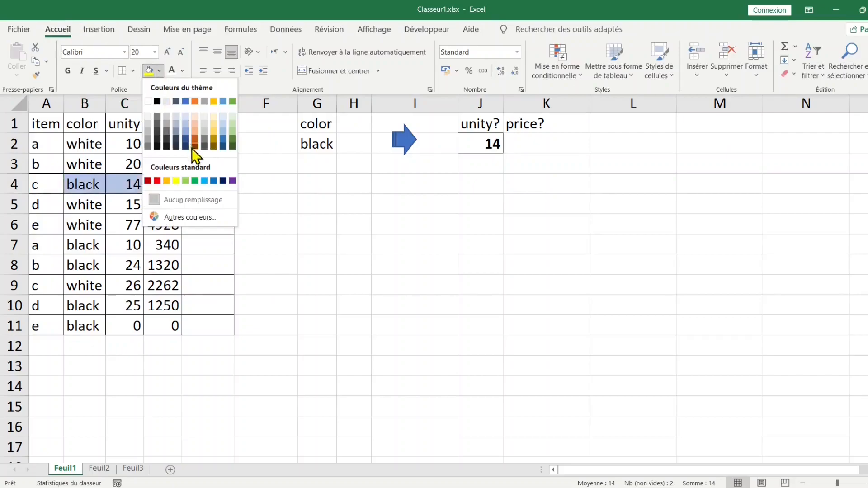
left_click(222, 119)
left_click(321, 223)
left_click(311, 221)
left_click_drag(85, 183, 115, 183)
Fill the black entries in B7:C7 and B10:C10 with light orange.
left_click_drag(94, 243, 130, 244)
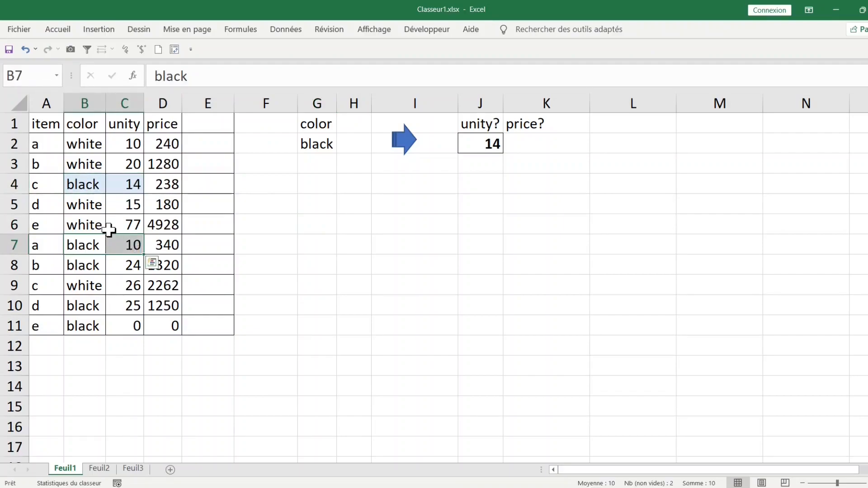
left_click(92, 246)
left_click_drag(92, 246, 131, 246)
left_click_drag(90, 306, 132, 305, "ctrl")
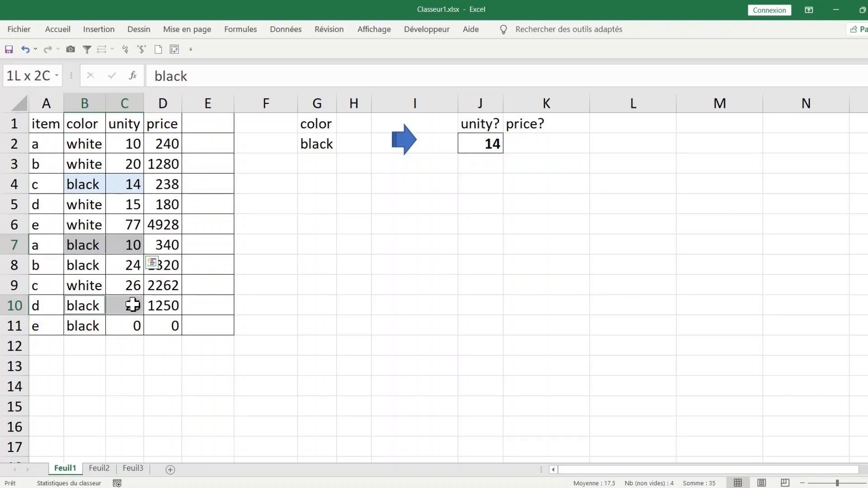
left_click(62, 30)
left_click(159, 71)
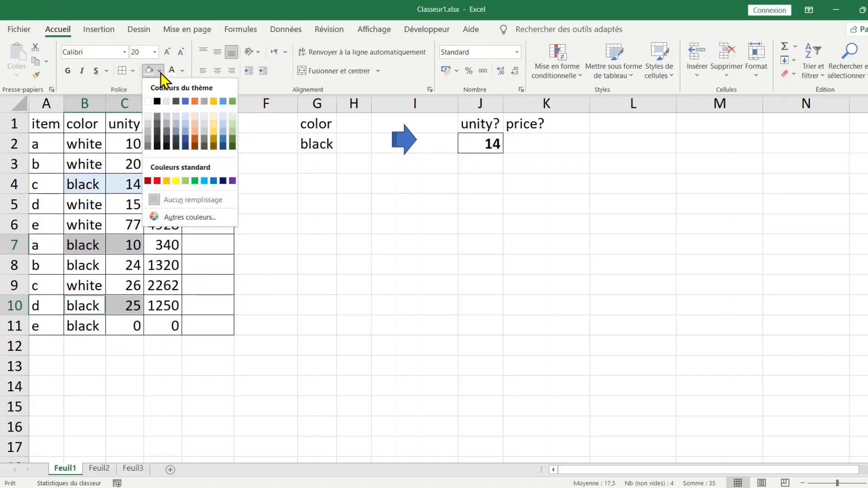
left_click(198, 131)
left_click(360, 248)
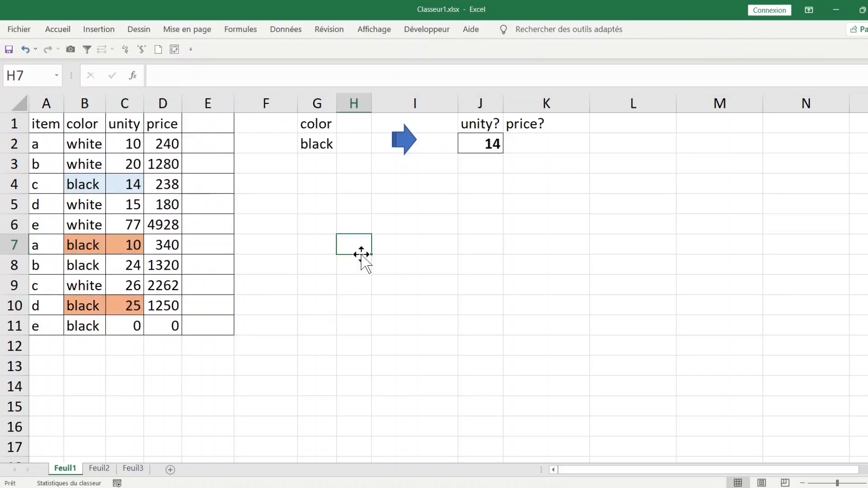
Compare the unity result in J2 with the highlighted black entries in rows 4, 7 and 10.
left_click(478, 138)
left_click(123, 183)
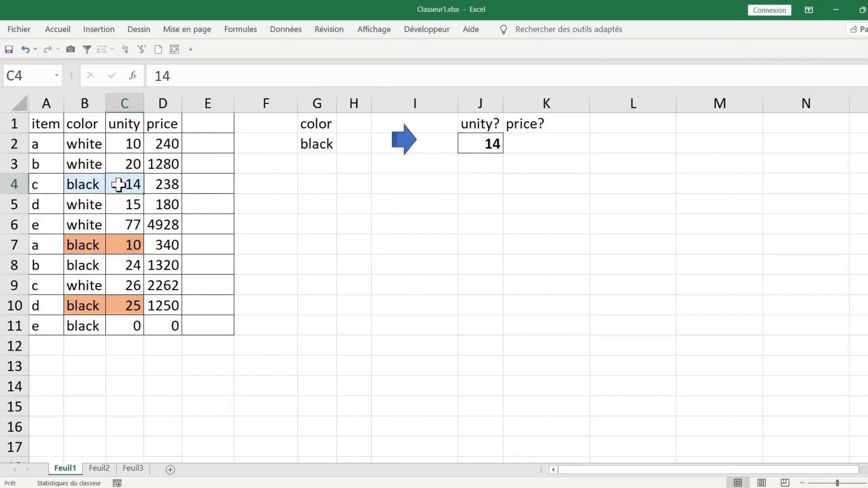
left_click_drag(107, 249, 127, 246)
left_click_drag(97, 308, 128, 312)
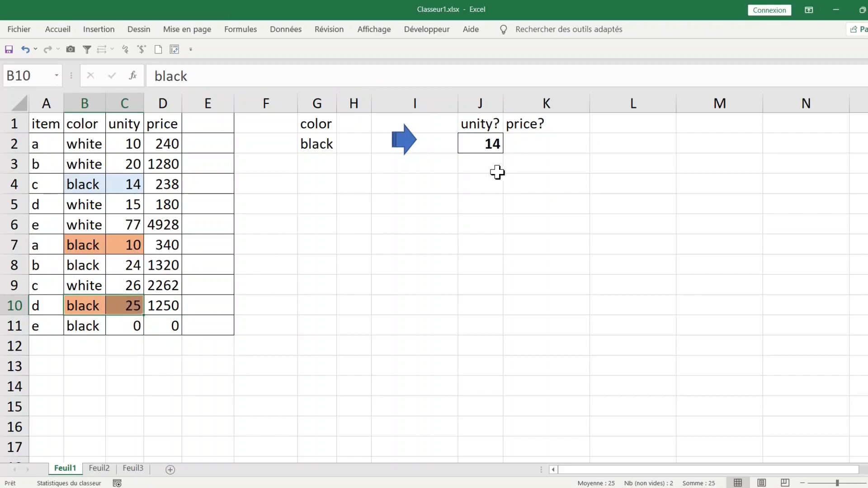
Start a RECHERCHEV formula in K2 under price? and open its function arguments.
left_click(540, 137)
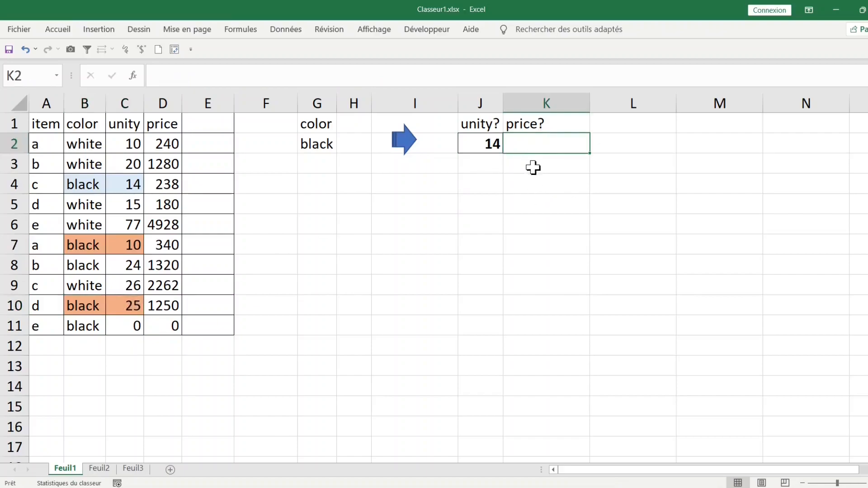
type("=reche")
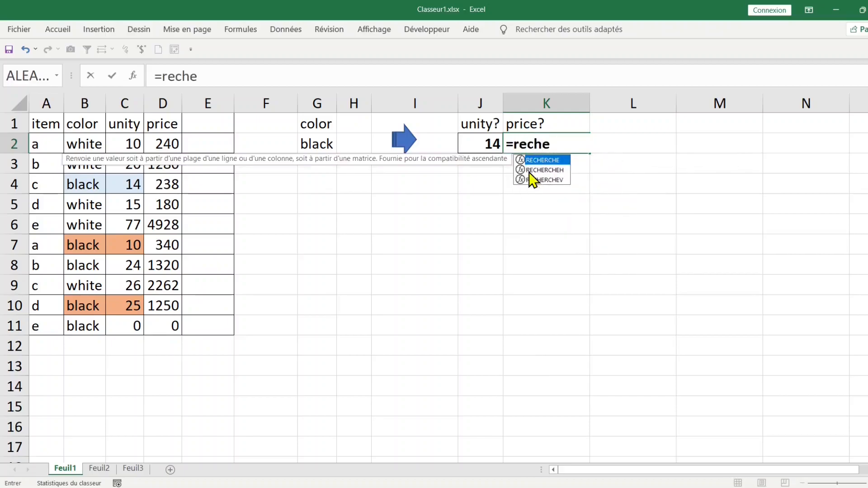
key("Tab")
key("BackSpace")
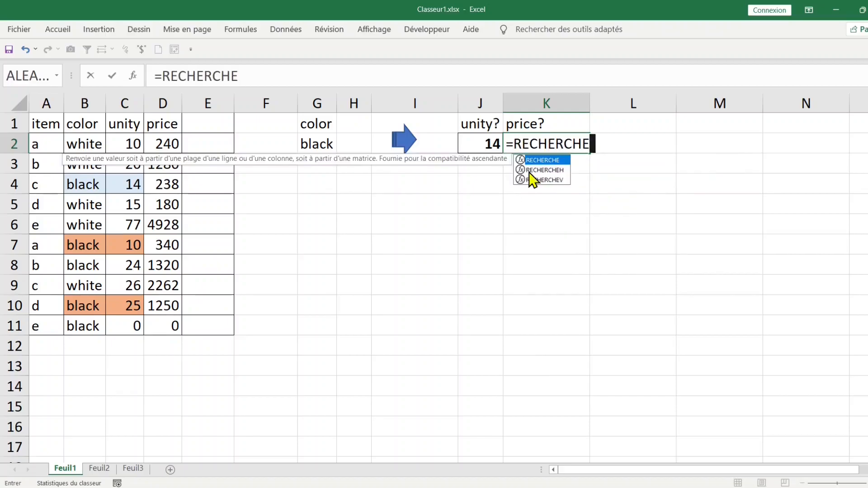
type("v")
key("Tab")
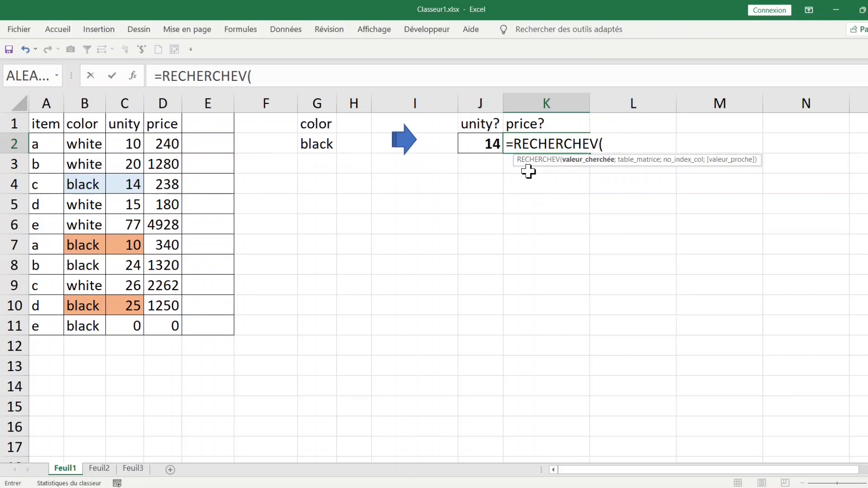
key("ctrl+a")
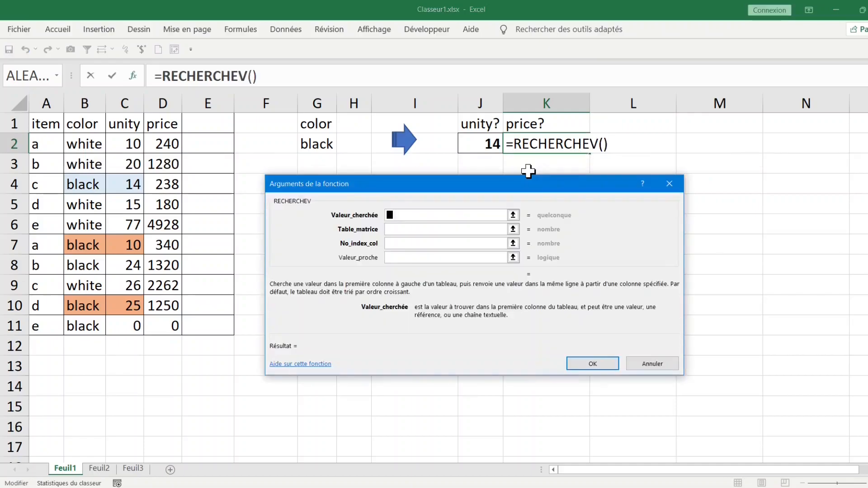
left_click_drag(520, 183, 531, 191)
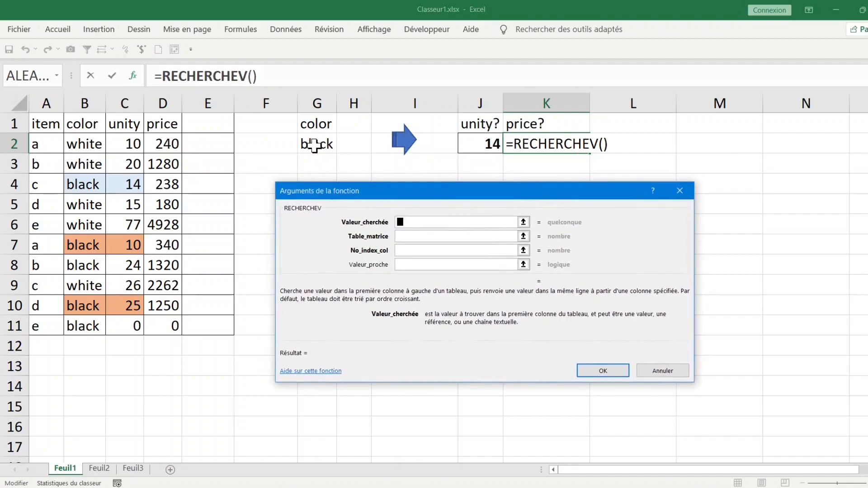
left_click_drag(90, 126, 157, 326)
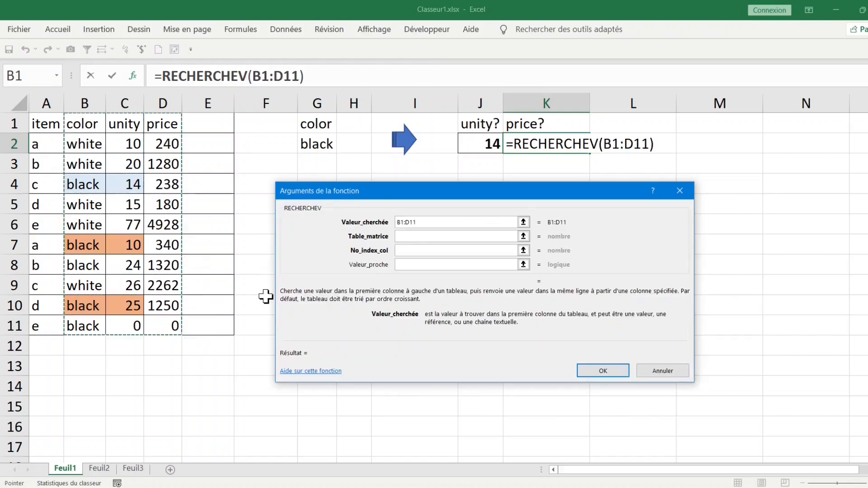
key("F4")
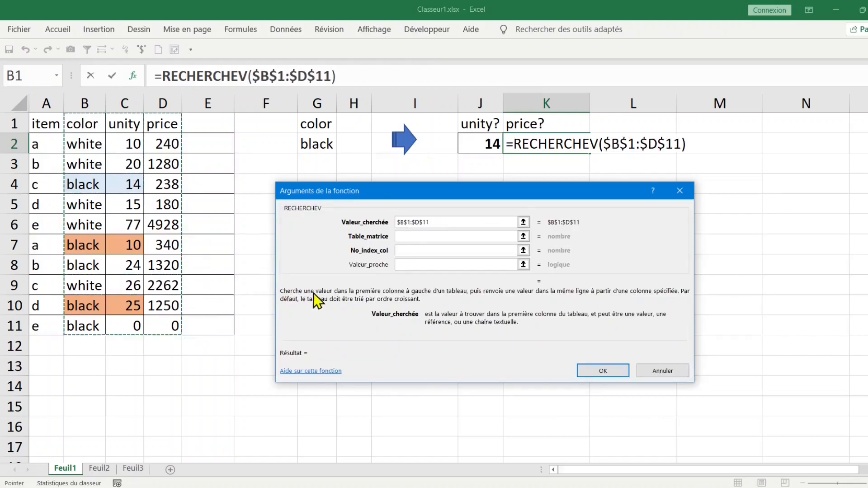
key("Tab")
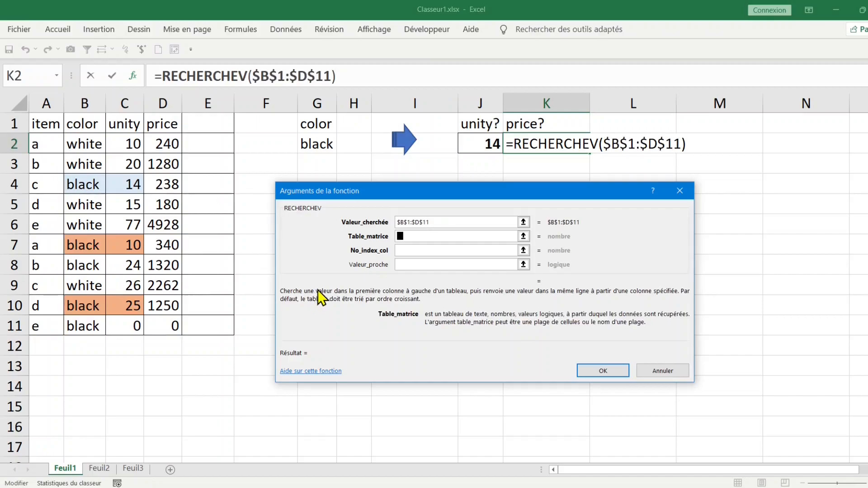
left_click_drag(455, 222, 377, 228)
key("BackSpace")
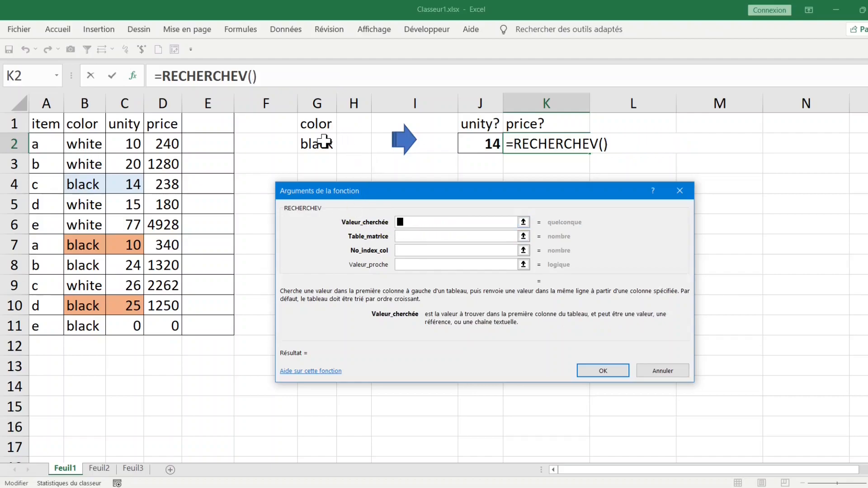
Set the K2 formula's lookup value to G2 and its table to the absolute range $B$1:$D$11.
left_click(322, 143)
left_click(416, 236)
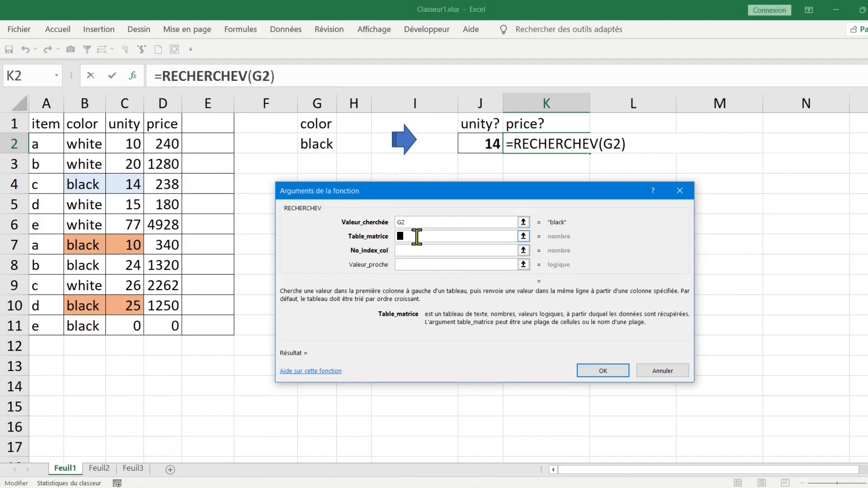
left_click_drag(83, 121, 162, 328)
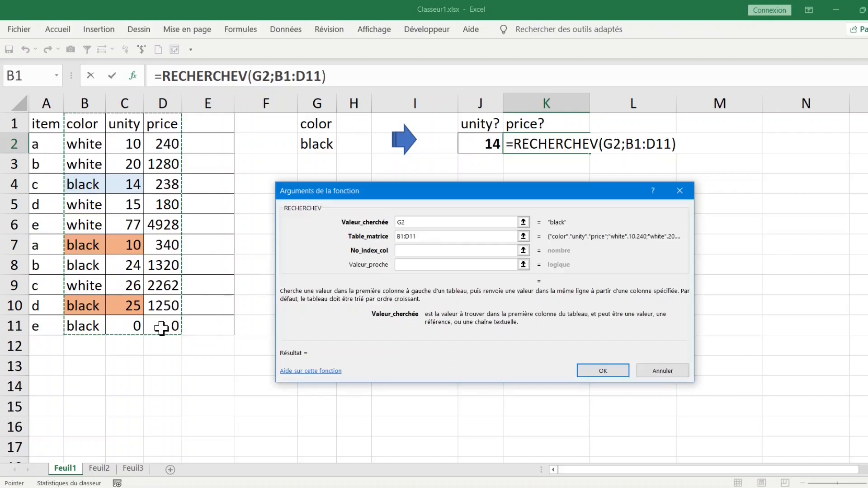
key("F4")
left_click(417, 250)
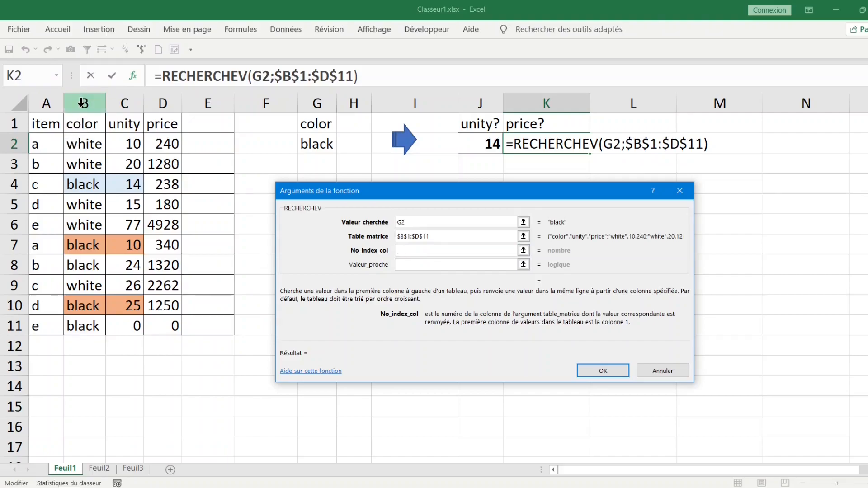
left_click(125, 99)
left_click(163, 98)
left_click(86, 97)
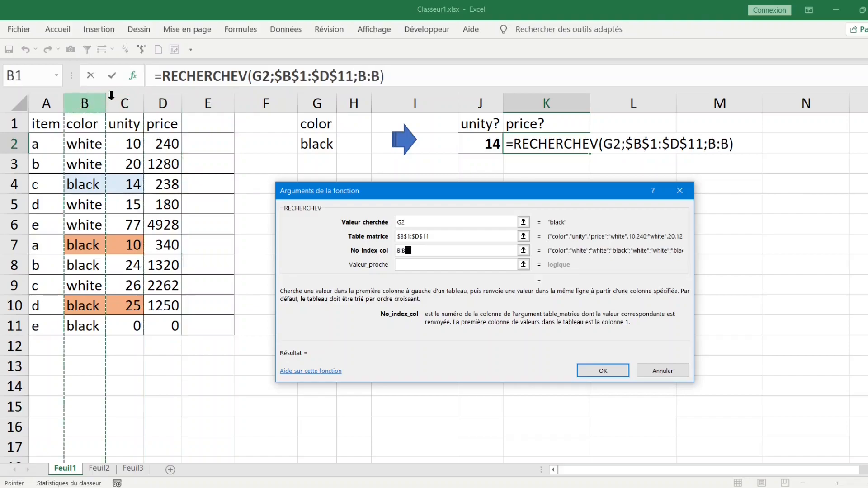
left_click(124, 97)
left_click(163, 97)
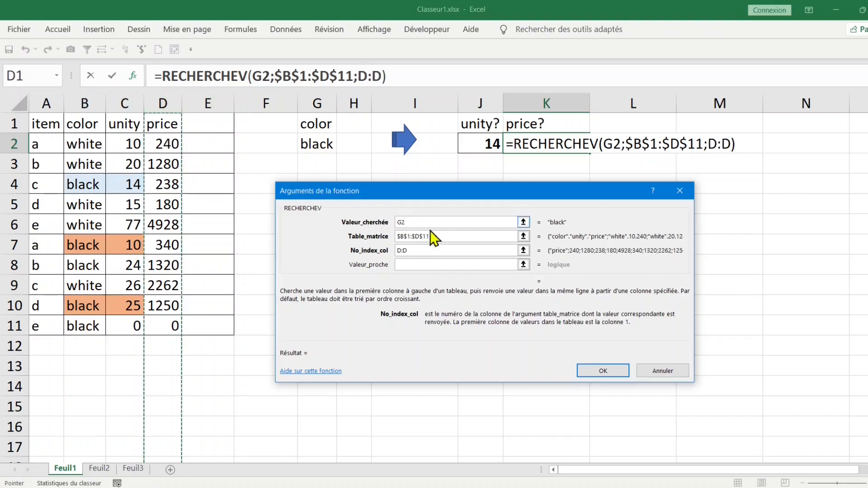
left_click(437, 248)
key("BackSpace")
key("BackSpace")
key("BackSpace")
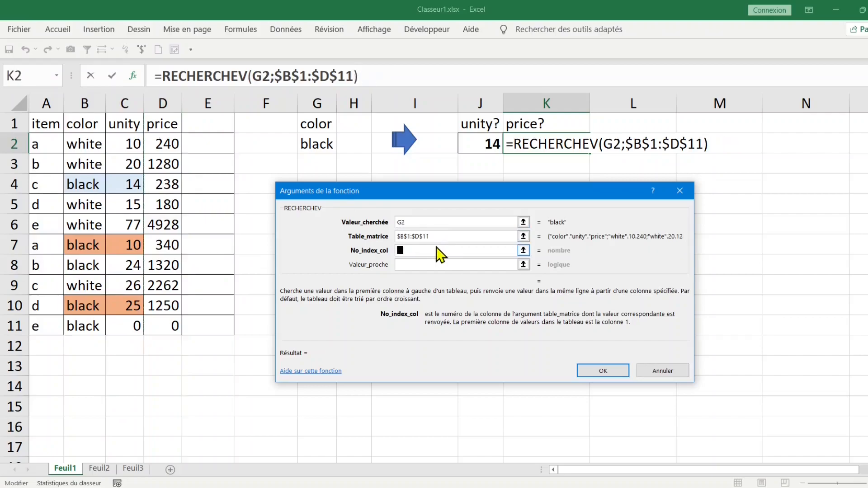
Set the column index to 3 and Valeur_proche to 0, and confirm the K2 RECHERCHEV formula.
type("3")
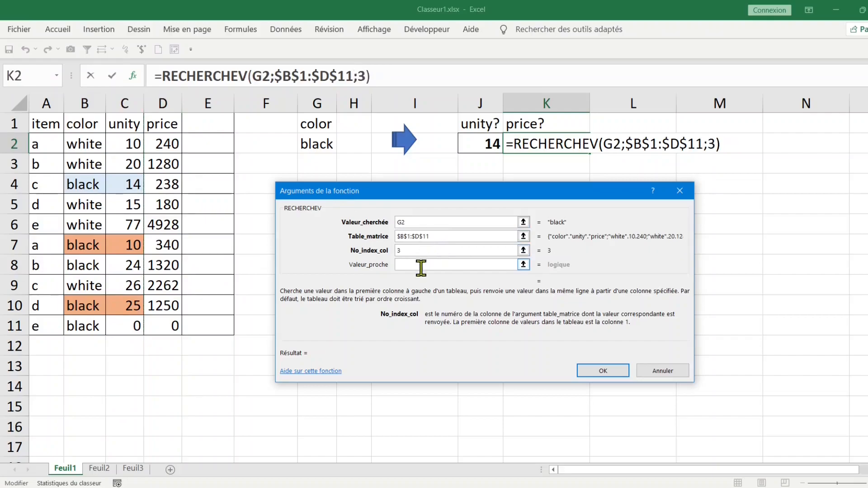
left_click(415, 266)
type("0")
left_click(618, 374)
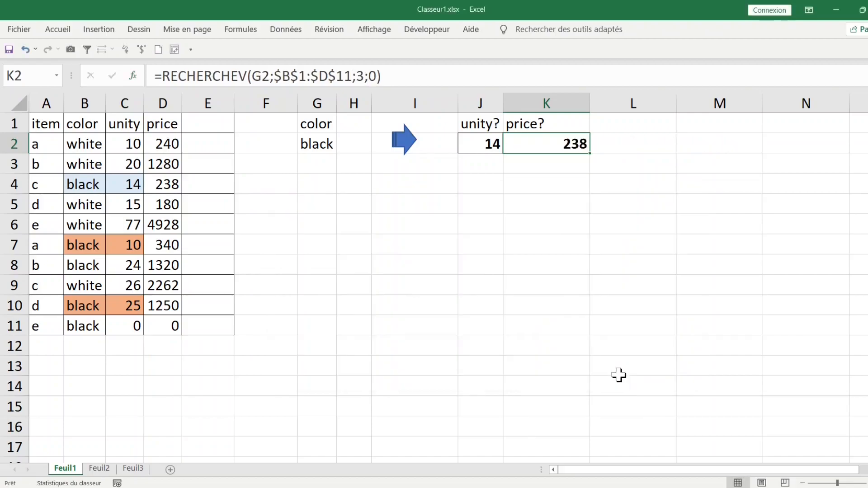
Fill cells B4:D4, the first black row's color, unity and price, with a slightly darker light blue.
left_click(161, 185)
left_click_drag(97, 184, 171, 185)
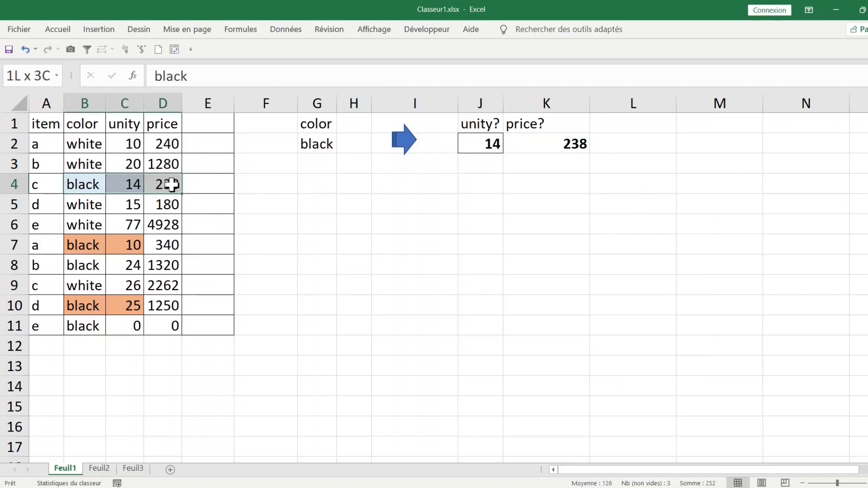
left_click(59, 30)
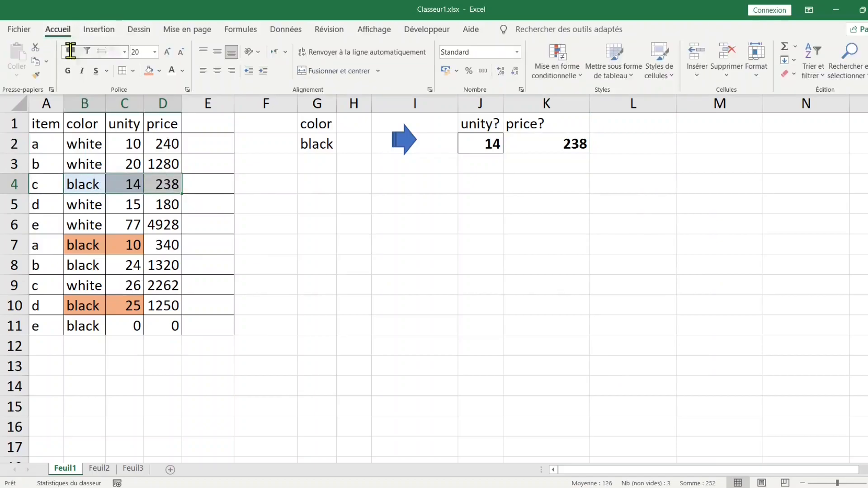
left_click(133, 71)
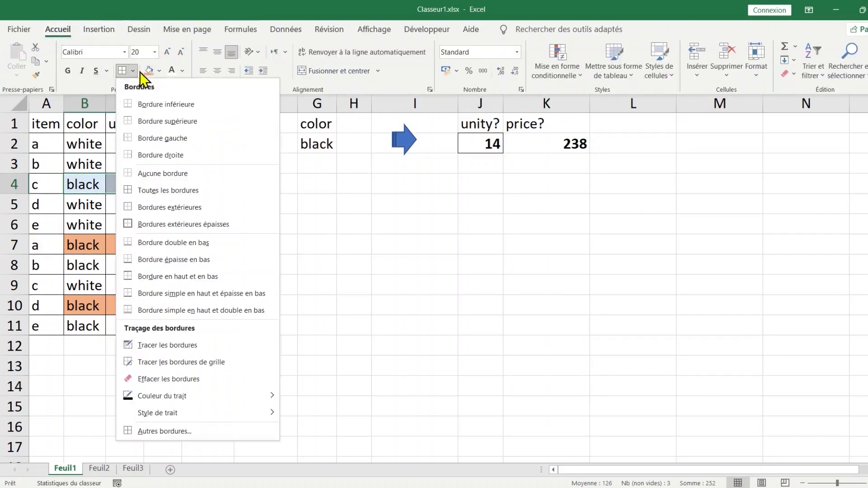
left_click(160, 70)
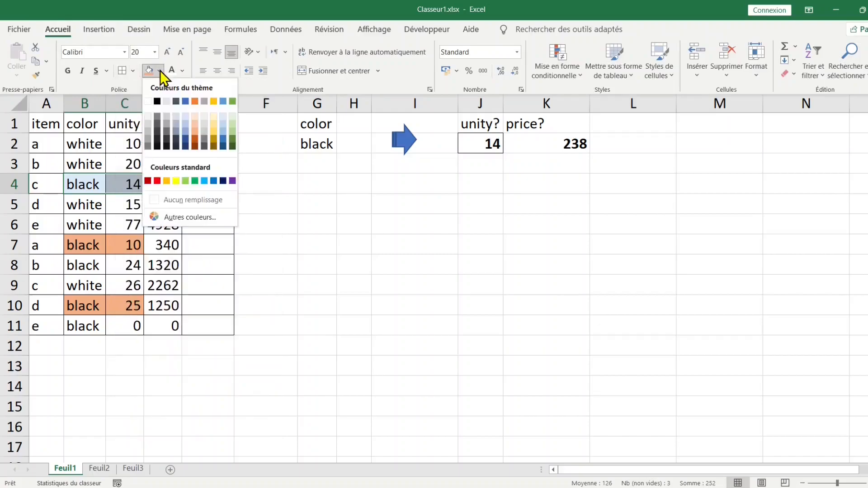
left_click(184, 125)
left_click(360, 248)
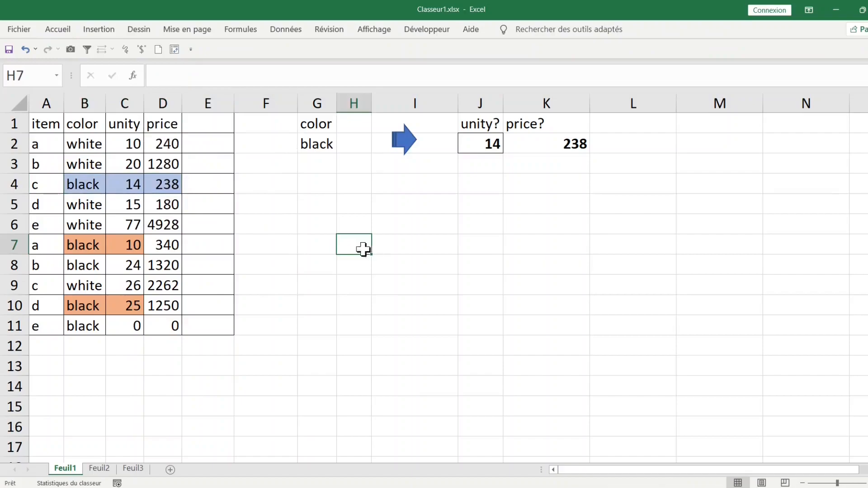
Compare the price result in K2 with the prices of the other black entries in D7 and D10.
left_click(161, 249)
left_click(166, 303)
left_click(168, 244)
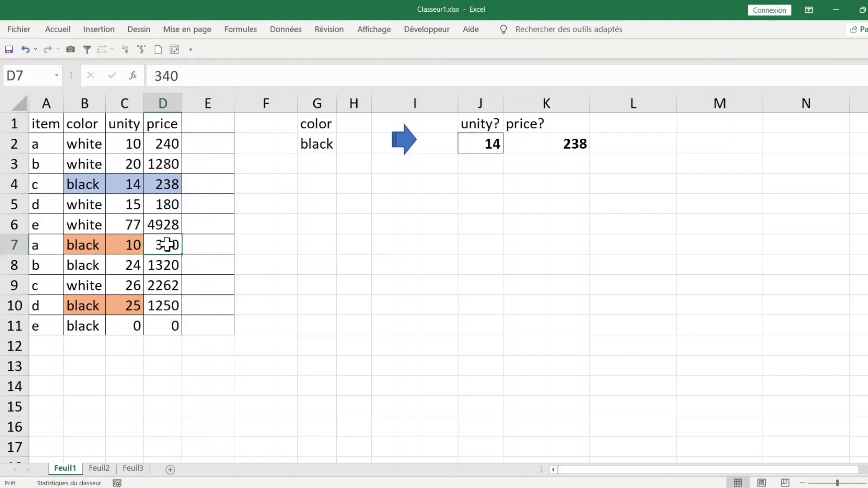
left_click(170, 301)
left_click(165, 239)
left_click(484, 250)
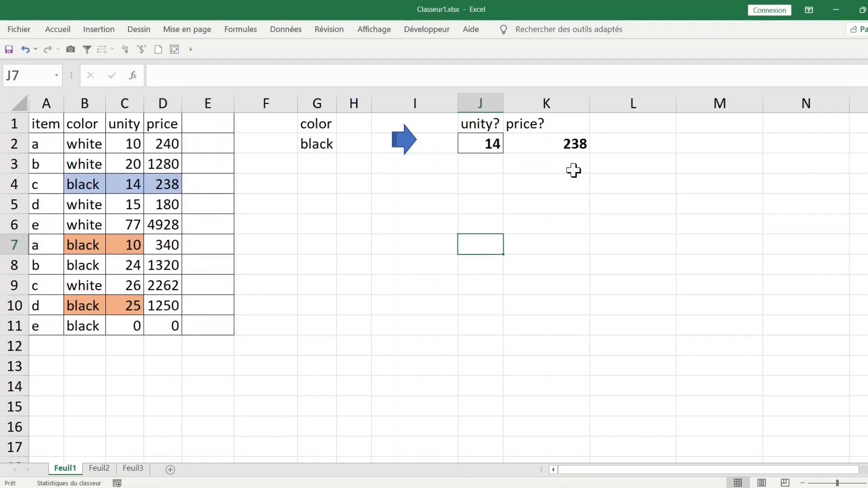
left_click(580, 144)
left_click(461, 199)
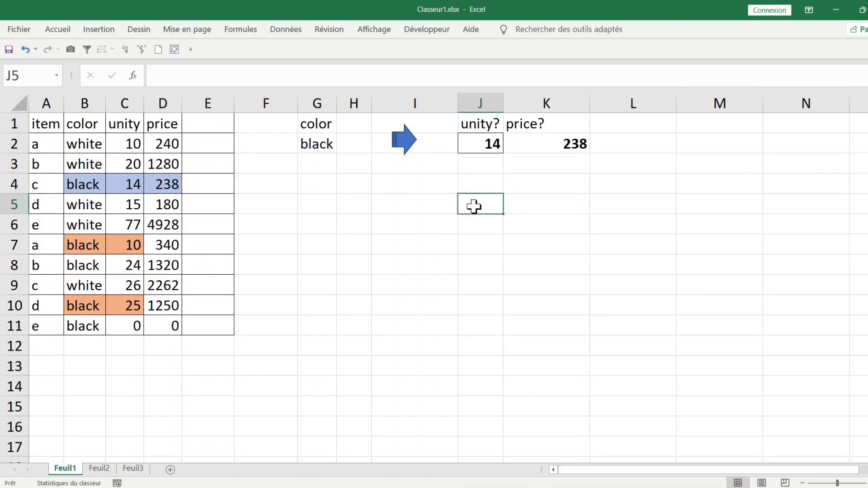
Enter the note "la solution ? On va ajouter encore la variable color" in I4.
left_click(445, 185)
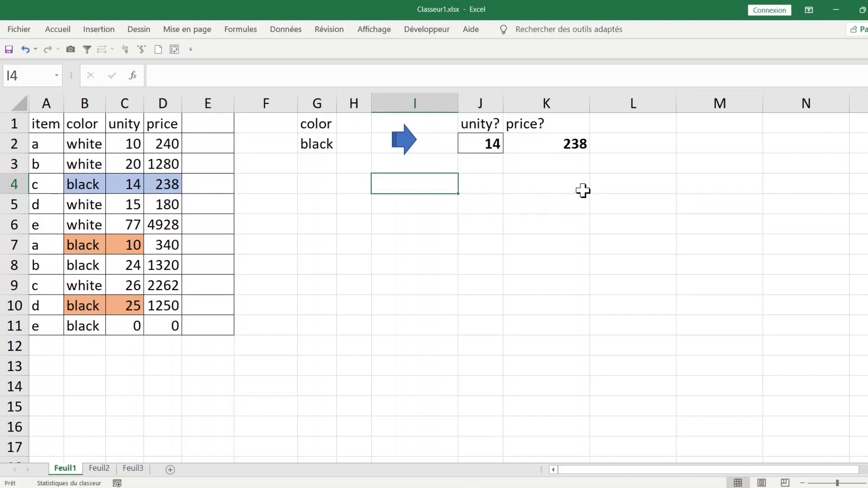
type("la solu")
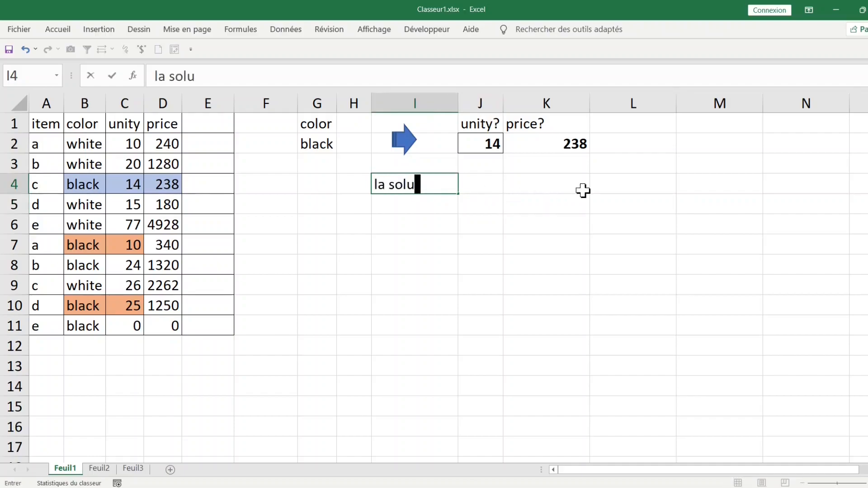
type("tion ?")
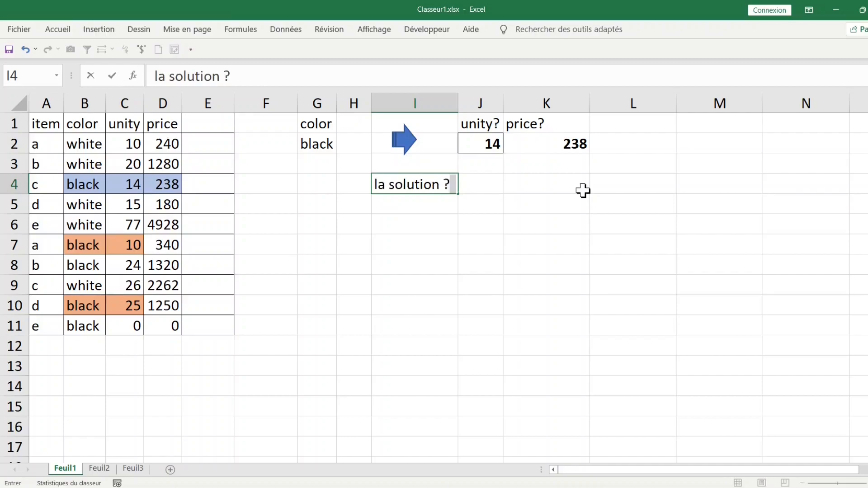
type("  On")
type("va ajouter encore la variable color")
left_click(480, 244)
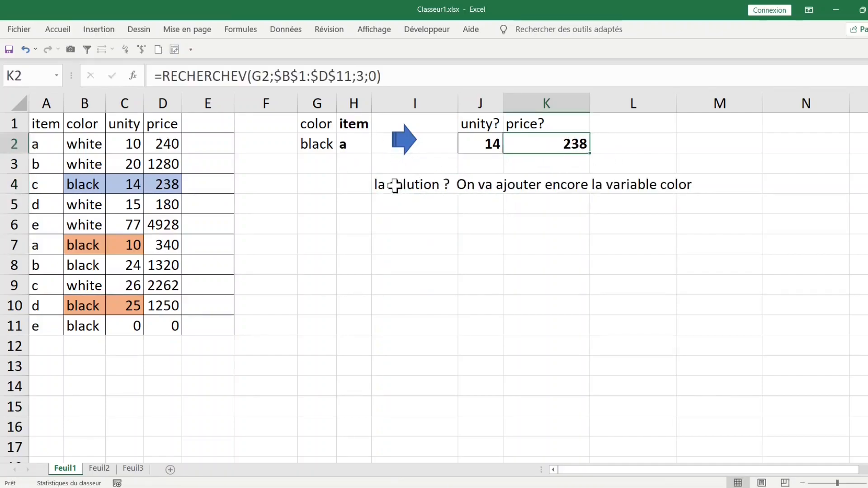
left_click_drag(393, 186, 678, 200)
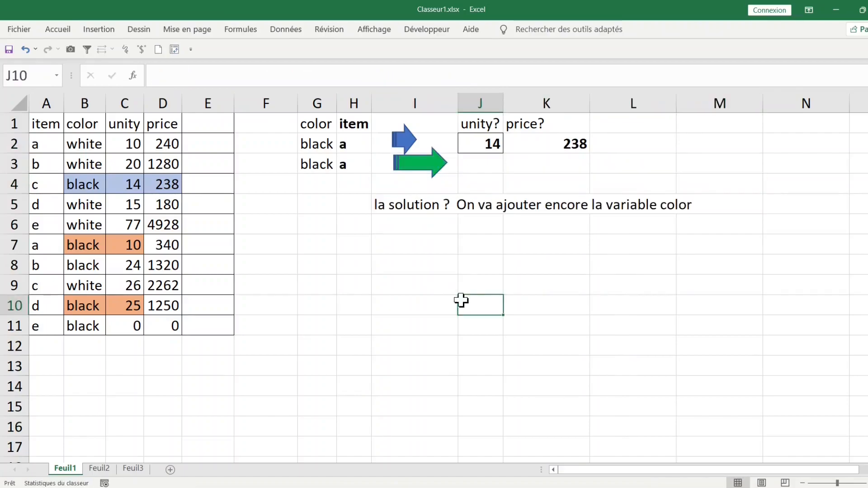
Copy the table A1:D11 and paste it with its top-left cell at P1.
left_click(489, 166)
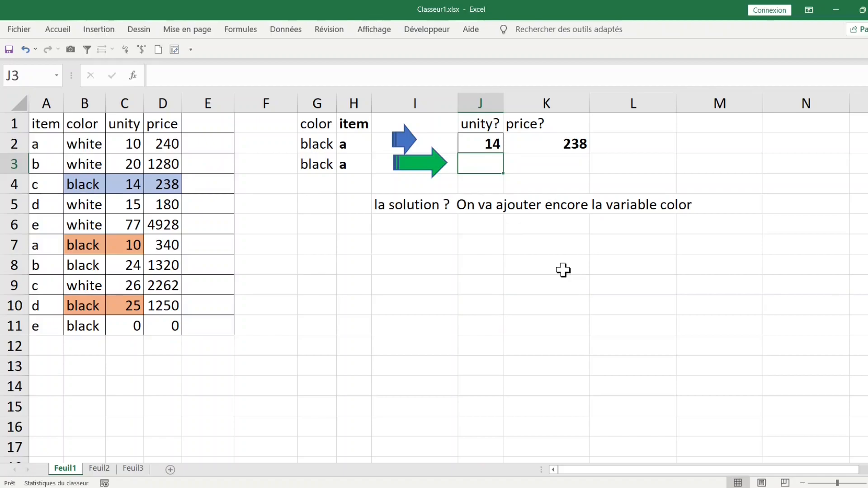
left_click_drag(45, 124, 154, 321)
key("ctrl+c")
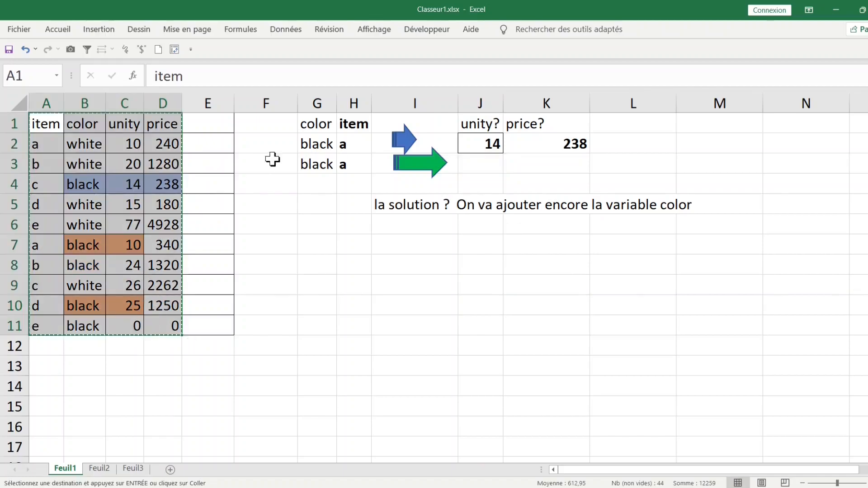
left_click(271, 135)
key("Right")
key("Right")
key("Right")
key("Right")
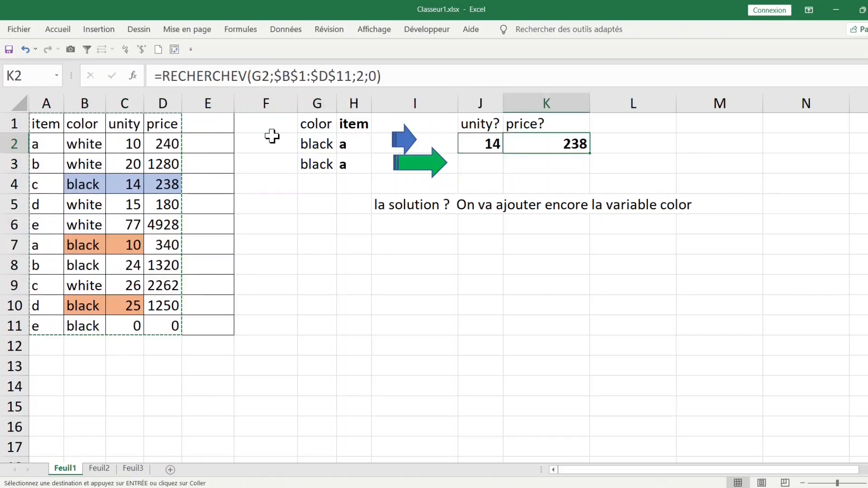
left_click(546, 122)
key("ctrl+v")
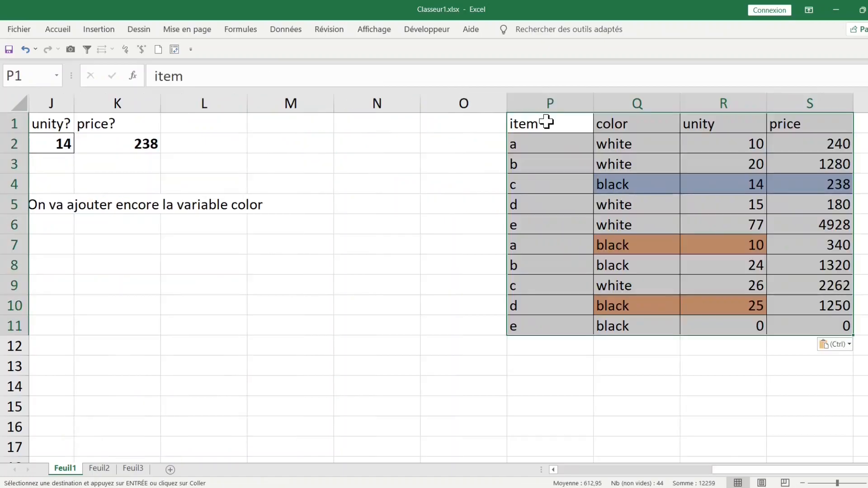
Add the header item_color in O1, beside the copied table's item column.
left_click(465, 127)
scroll(465, 127, "right", 2)
type("item_color")
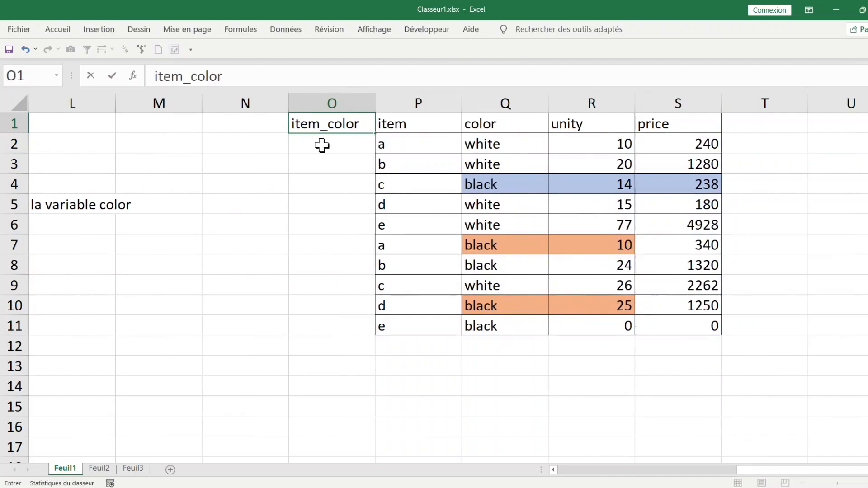
key("Return")
Join the first row's item and color in O2 with the formula =P2&Q2.
type("=")
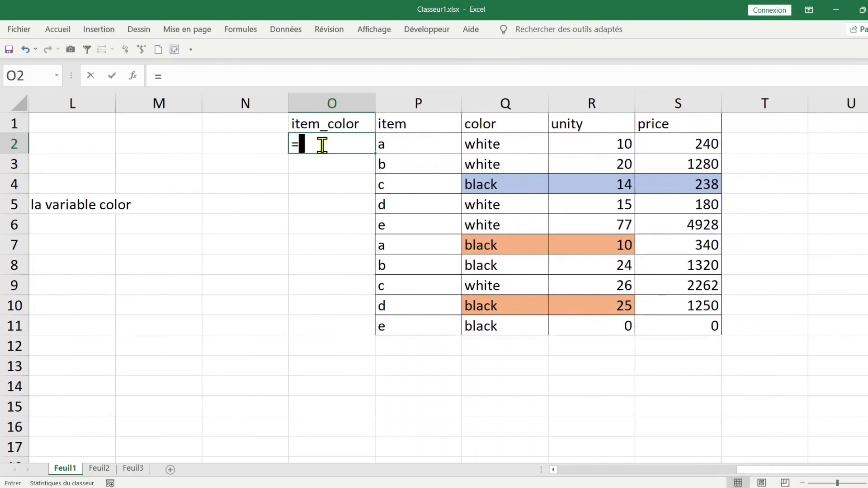
left_click(414, 143)
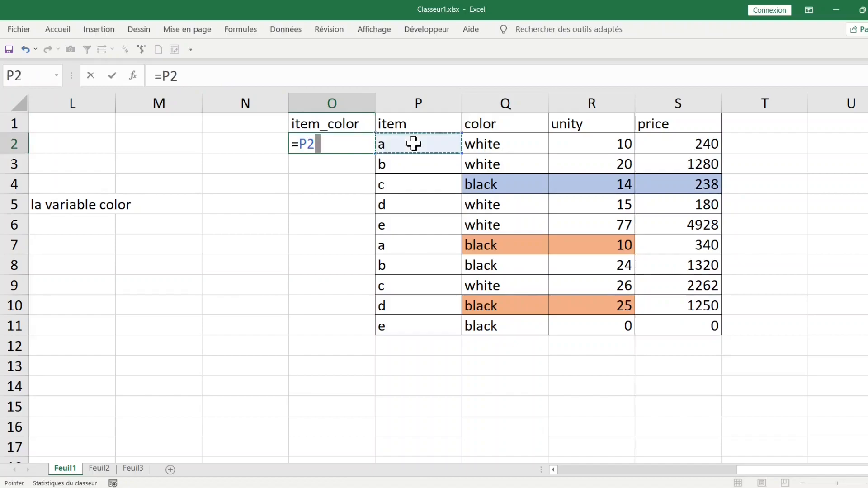
type("&")
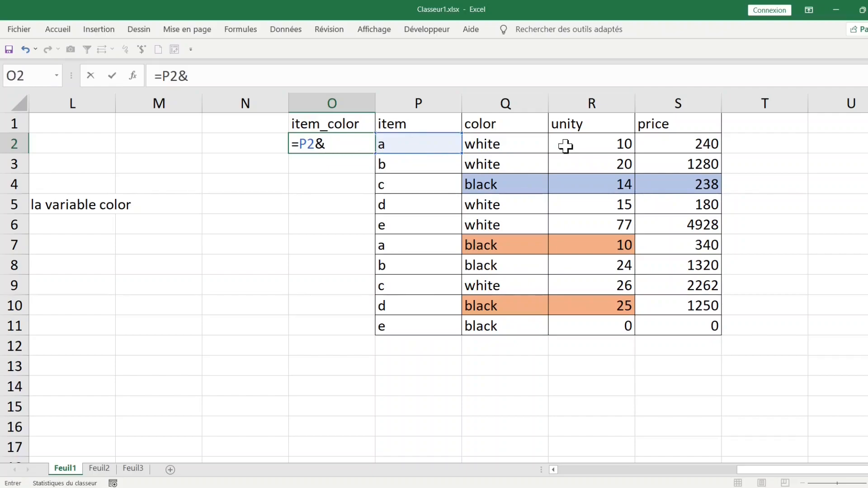
left_click(504, 144)
key("Return")
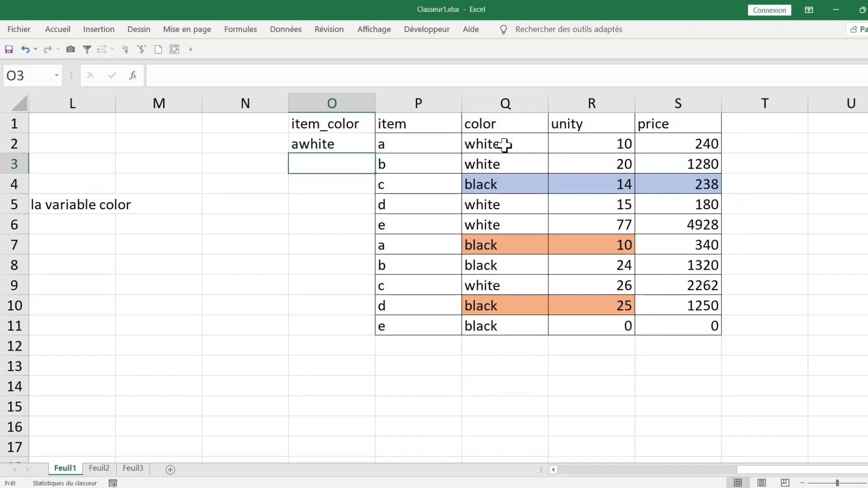
Fill the item_color formula from O2 down to O11 and format those cells with a dark blue fill and white text.
left_click(307, 144)
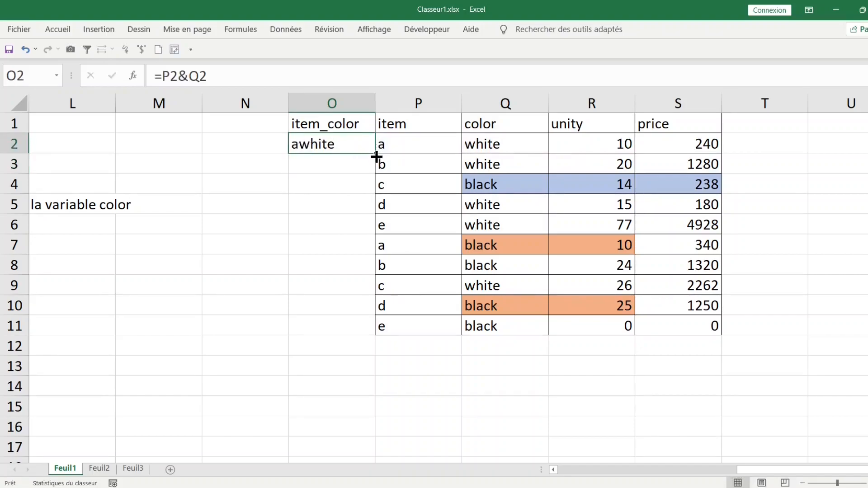
double_click(375, 153)
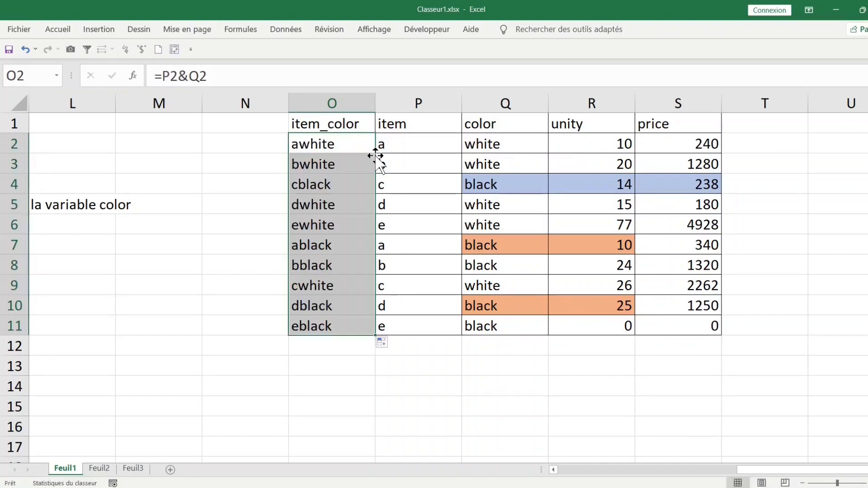
left_click(59, 30)
left_click(159, 71)
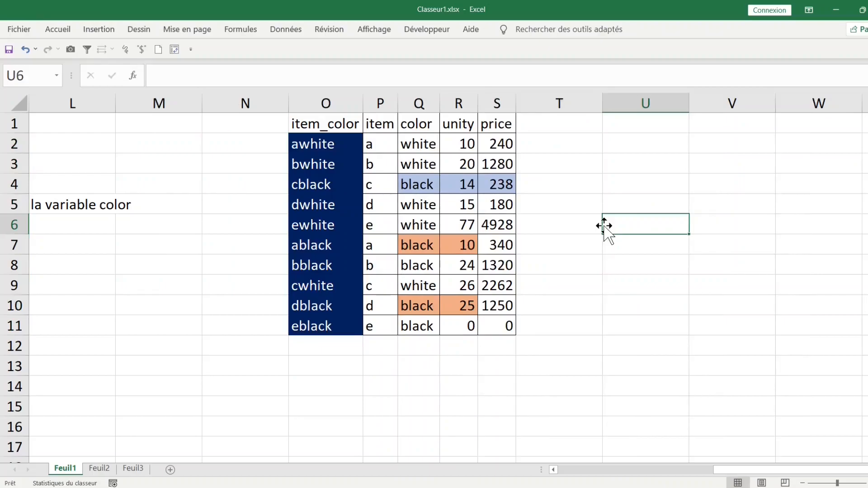
Narrow the empty column M between the lookup cells and the copied item_color table.
left_click(233, 187)
key("Left")
key("Left")
key("Left")
key("Left")
key("Left")
key("Left")
key("Left")
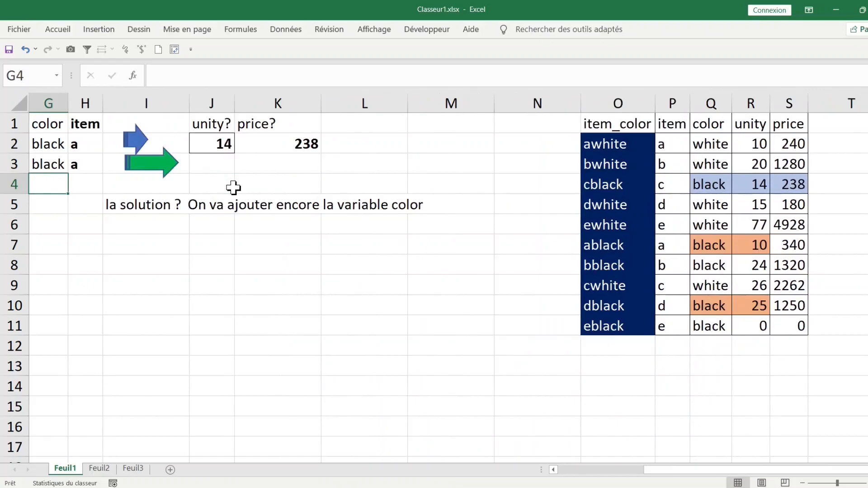
left_click_drag(620, 123, 786, 327)
left_click(203, 161)
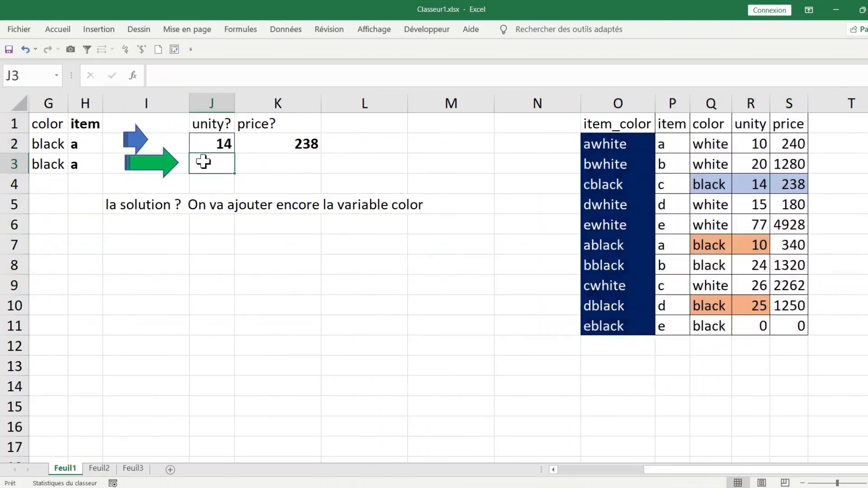
left_click(481, 100)
left_click_drag(494, 100, 457, 103)
left_click(366, 124)
Start a RECHERCHEV formula in J3 for the second black/a row and open its function arguments clear of the lookup table.
key("Left")
key("Left")
key("Left")
key("Left")
key("Left")
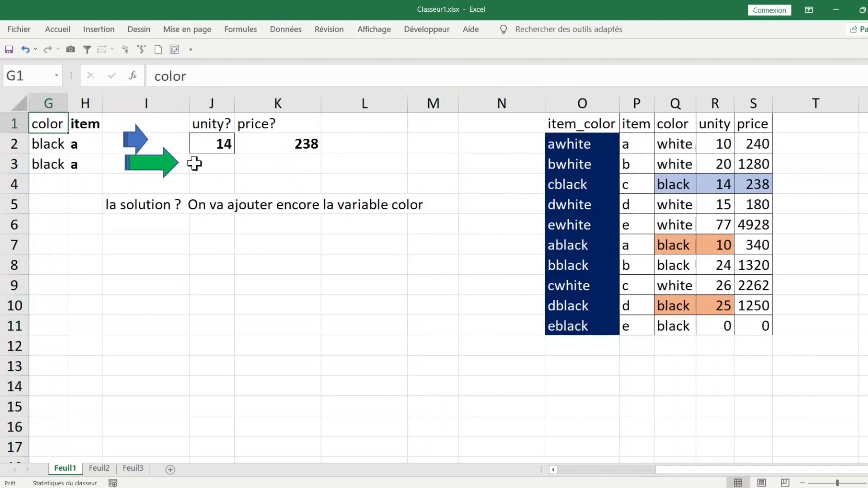
left_click(195, 163)
type("=reche")
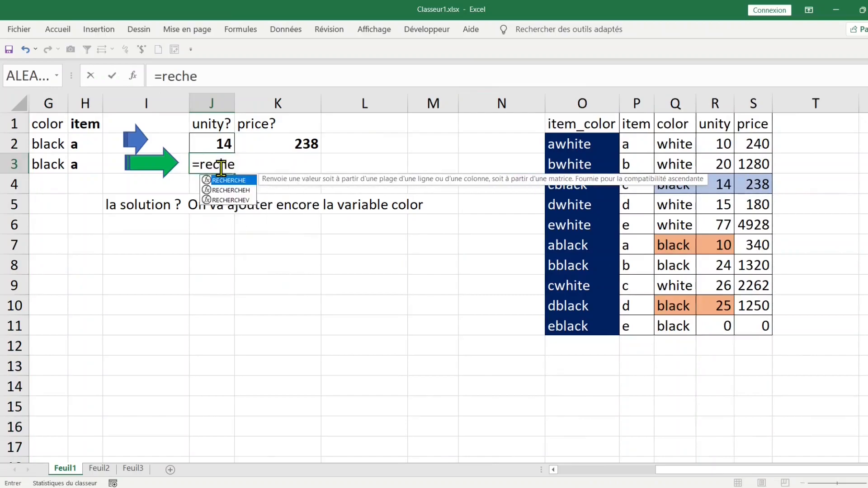
key("Tab")
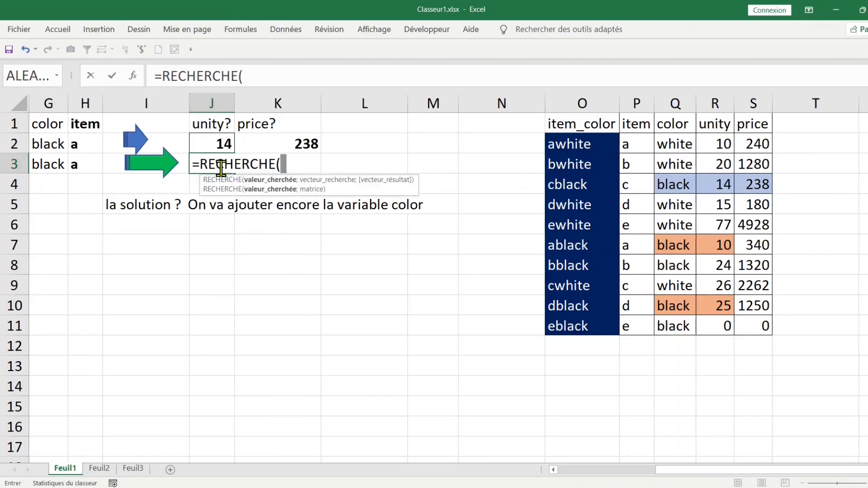
key("BackSpace")
type("V")
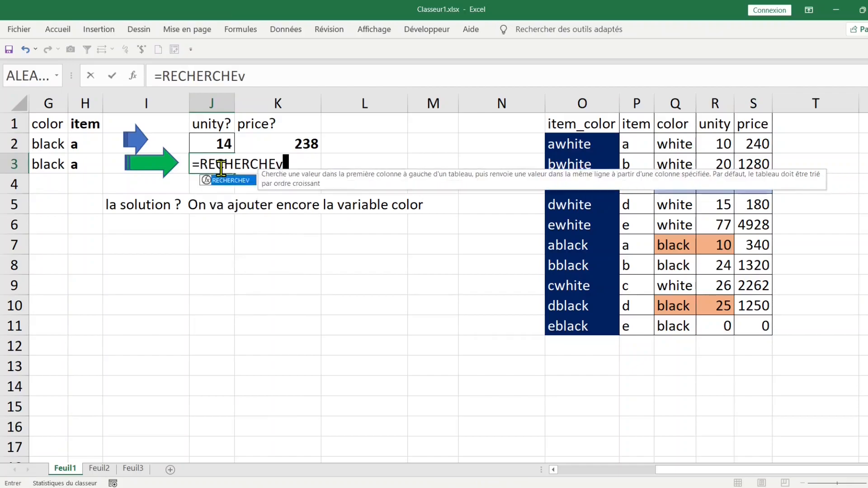
key("Tab")
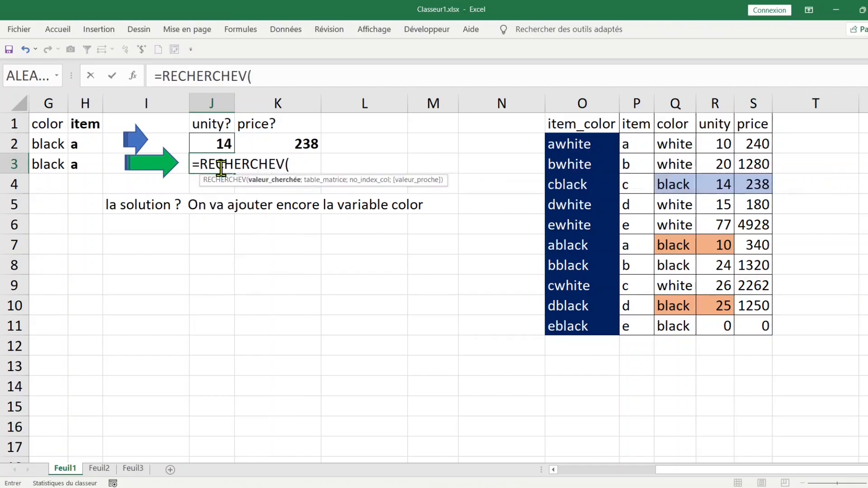
key("ctrl+a")
left_click_drag(540, 194, 273, 194)
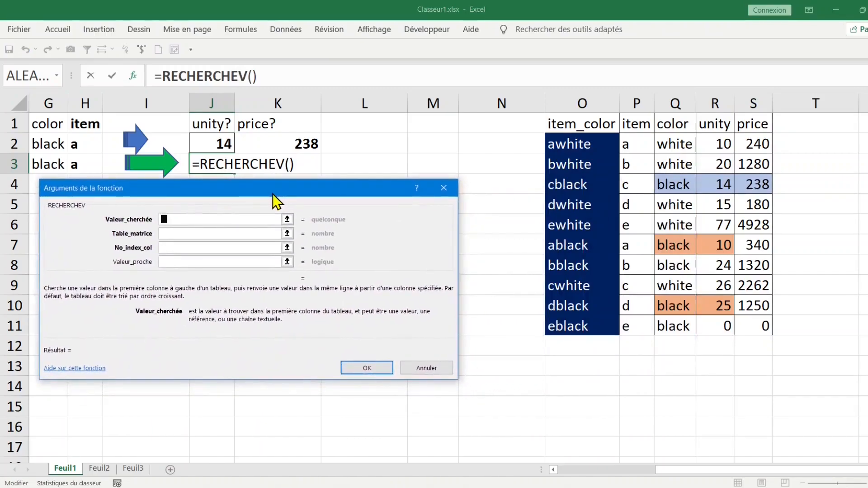
left_click(80, 163)
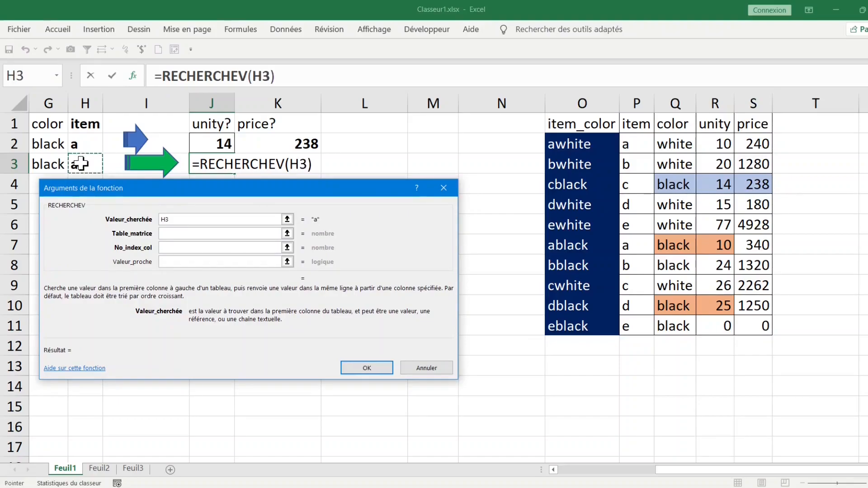
type("&")
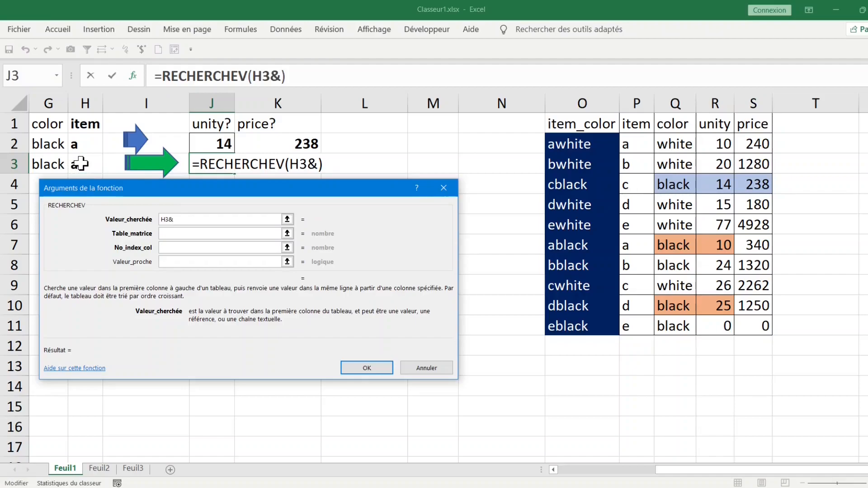
left_click(51, 165)
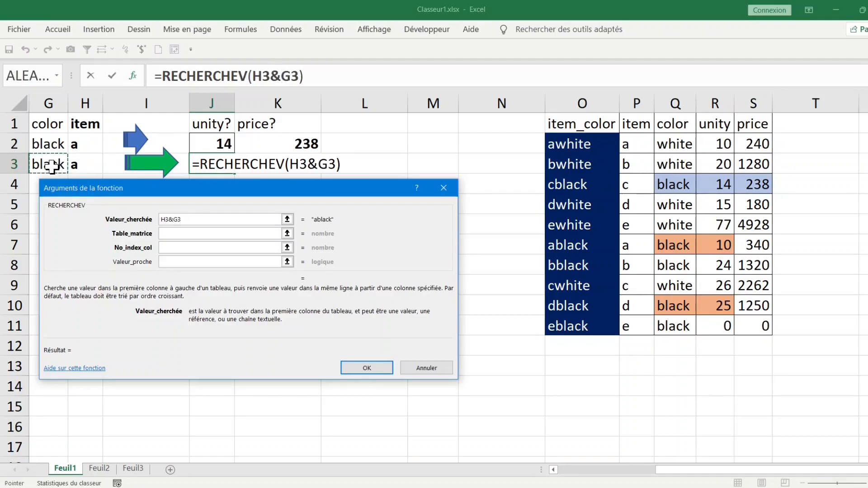
key("F8")
key("BackSpace")
key("BackSpace")
key("BackSpace")
key("BackSpace")
key("BackSpace")
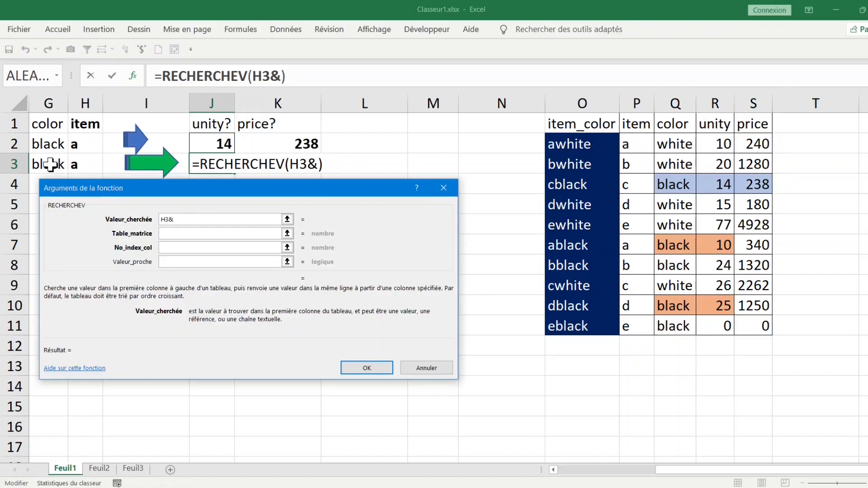
left_click(50, 165)
type(";")
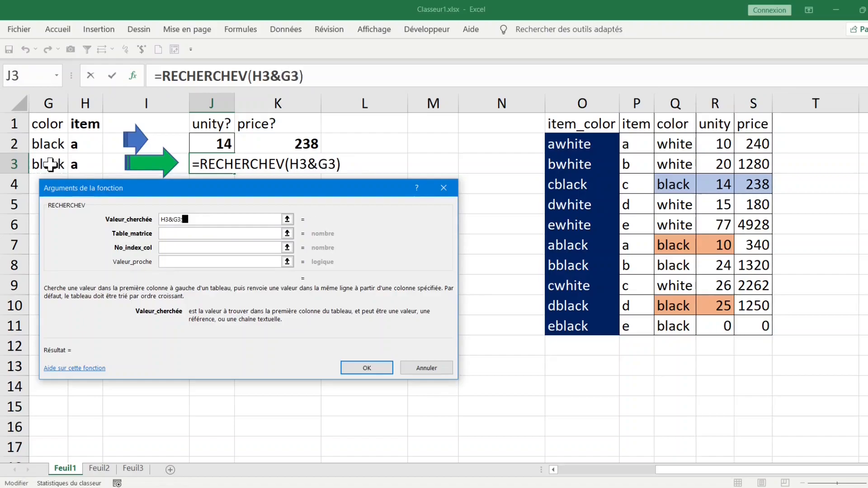
left_click_drag(568, 126, 736, 328)
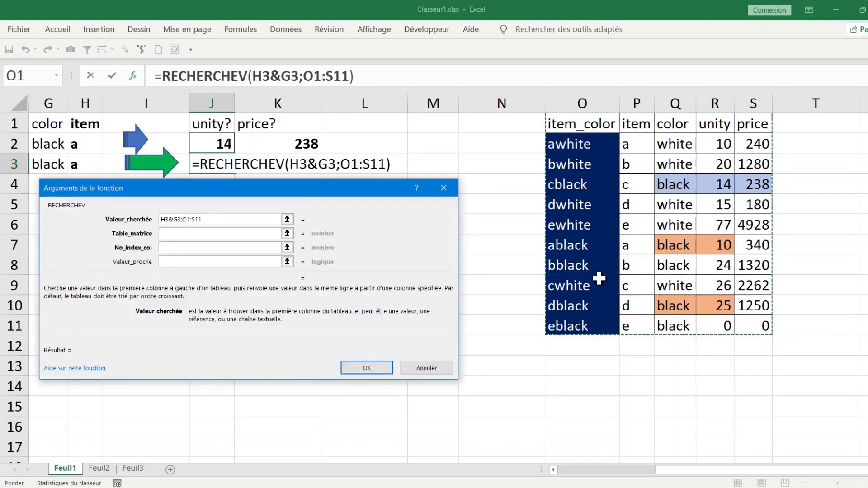
key("BackSpace")
key("BackSpace")
key("BackSpace")
key("BackSpace")
key("BackSpace")
key("BackSpace")
key("BackSpace")
key("BackSpace")
key("BackSpace")
key("BackSpace")
key("BackSpace")
key("BackSpace")
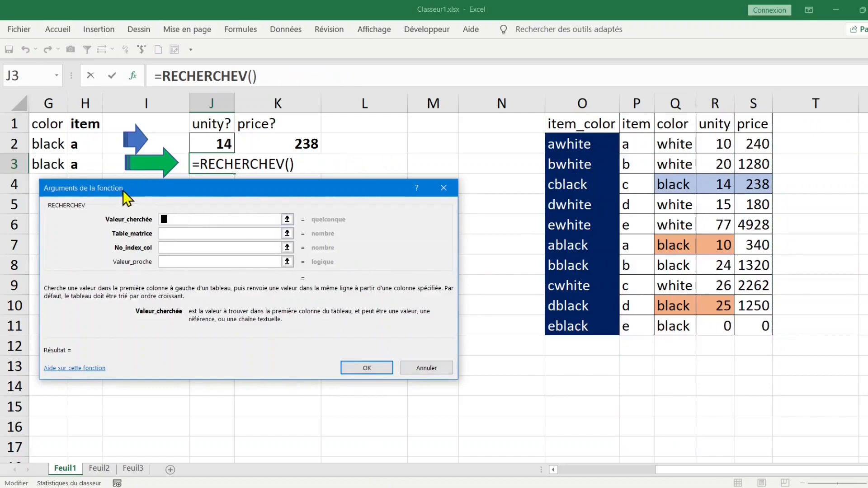
Set the J3 formula's lookup value to H3&G3 and its table to the absolute range $O$1:$S$11.
left_click(87, 166)
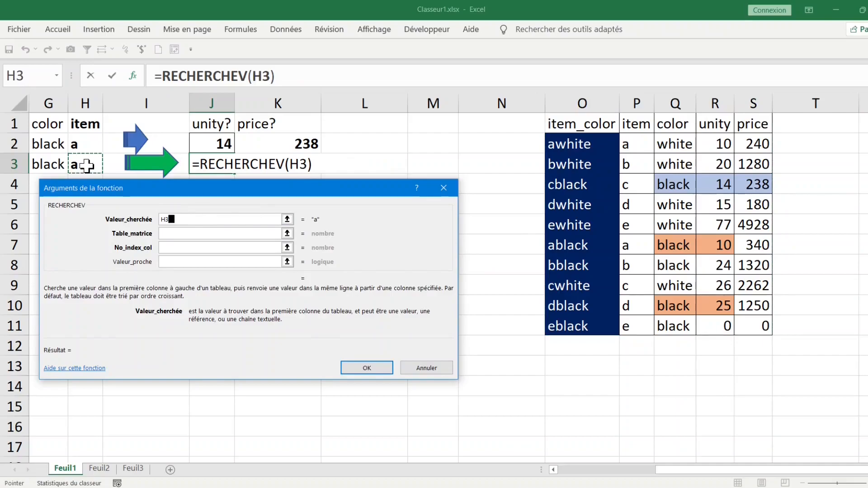
type("&")
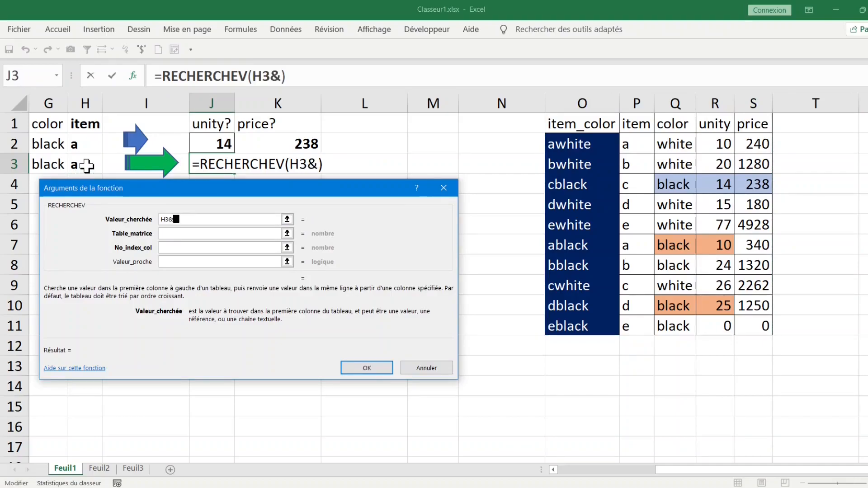
left_click(53, 166)
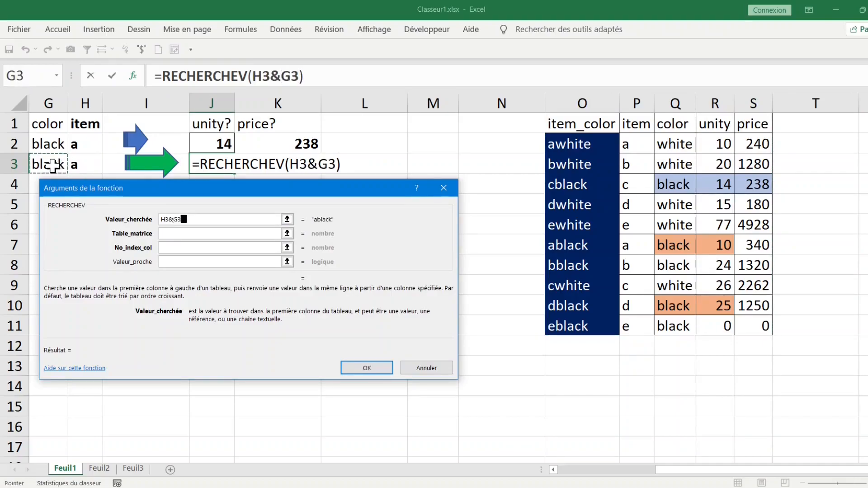
left_click(177, 233)
left_click_drag(564, 123, 753, 327)
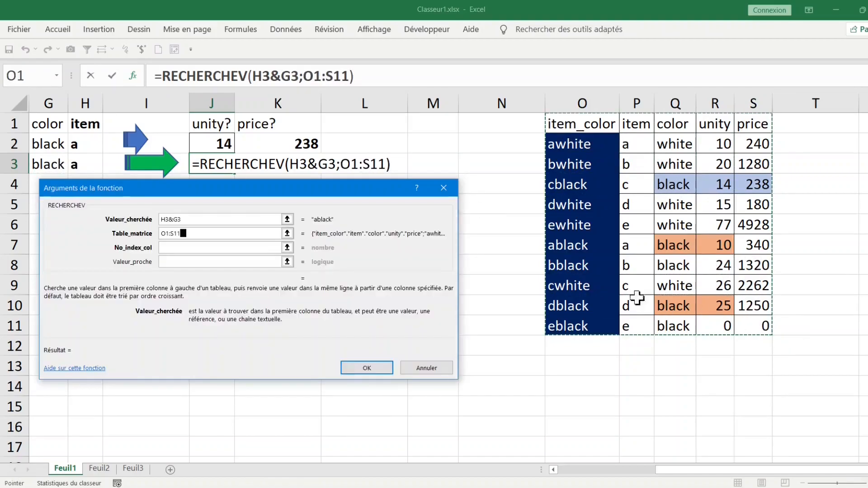
key("F4")
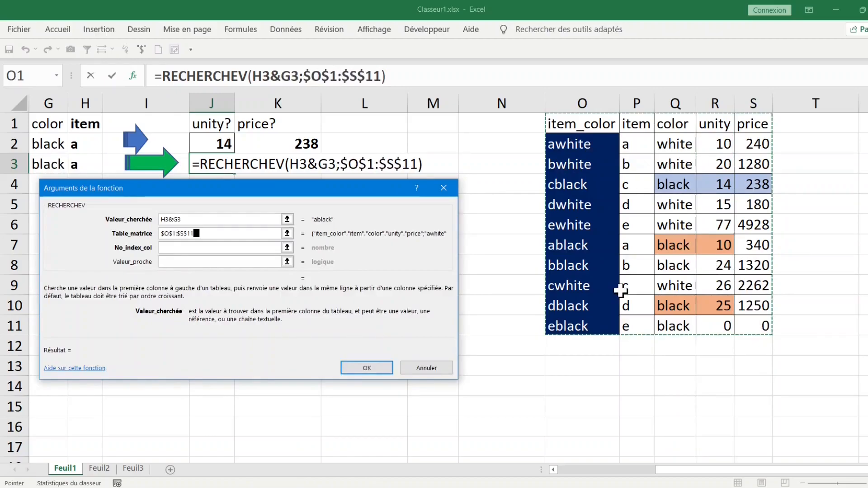
Set the J3 formula's column index to 4 and Valeur_proche to 0, and complete the unity lookup.
left_click(190, 248)
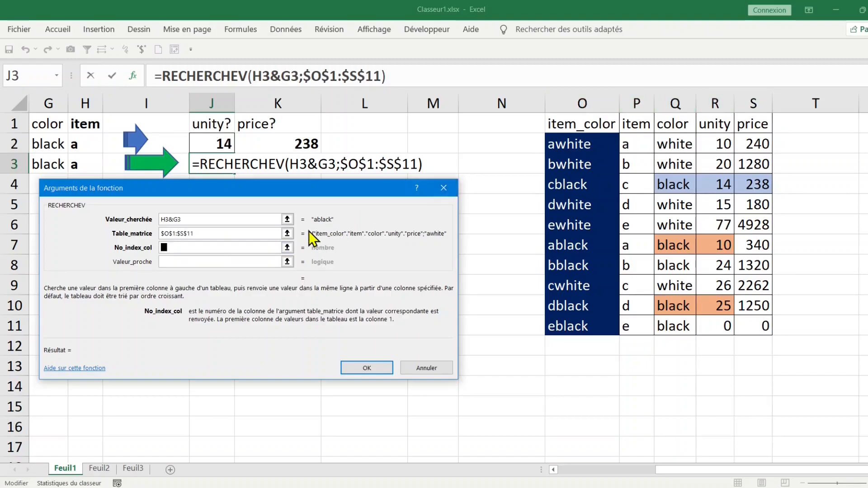
type("4")
left_click(174, 262)
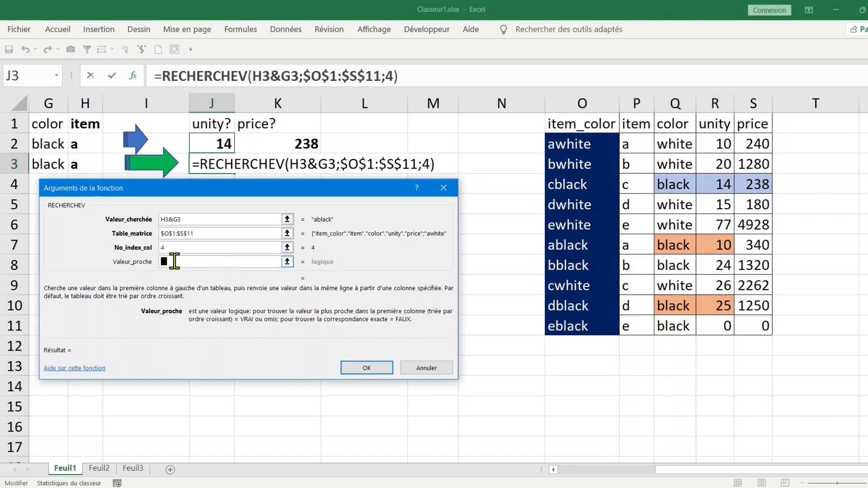
type("0")
key("Return")
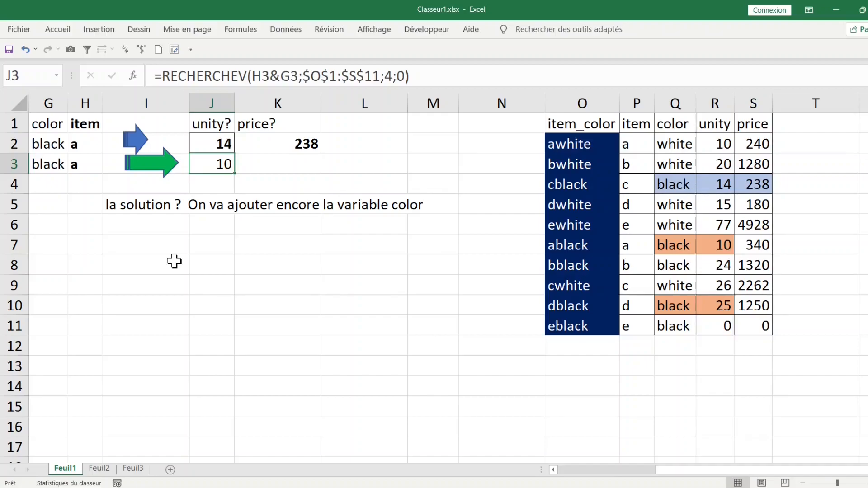
Start a RECHERCHEV formula in K3 for the second row's price, with H3&G3 as the lookup value.
left_click(289, 165)
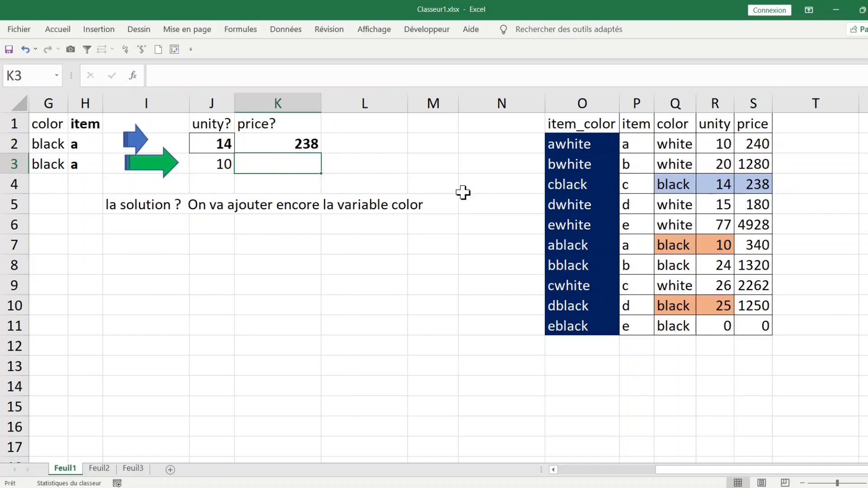
type("=re")
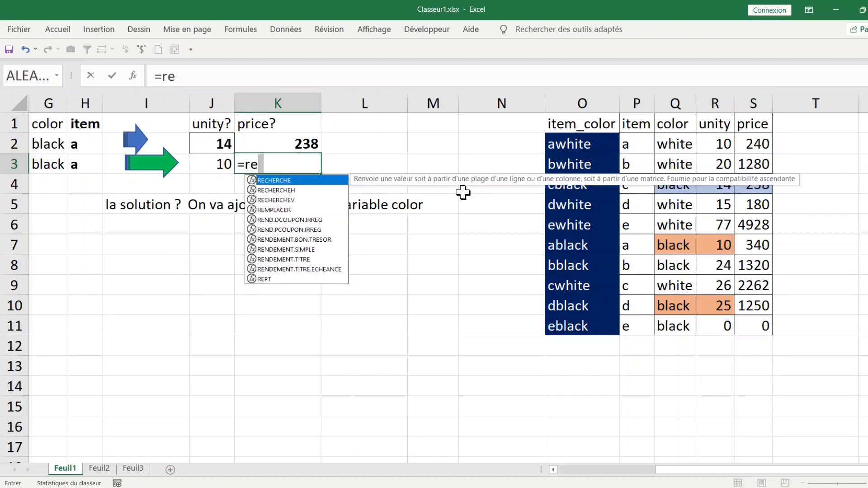
type("cherchev")
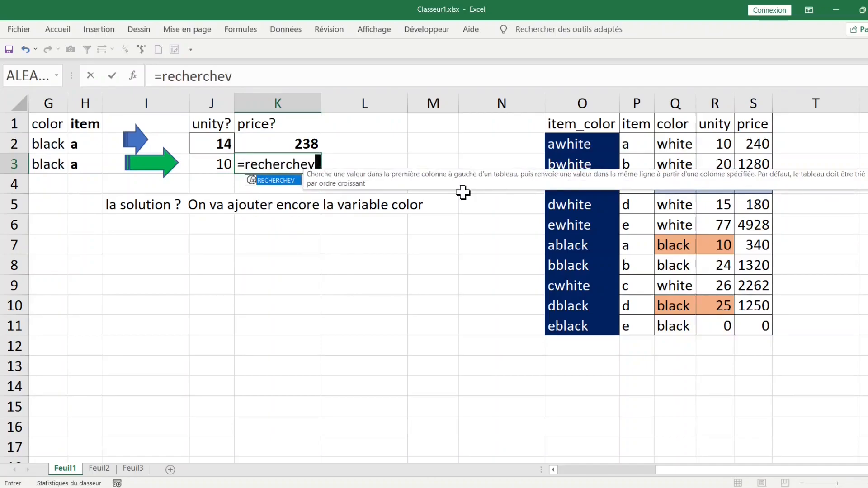
key("Tab")
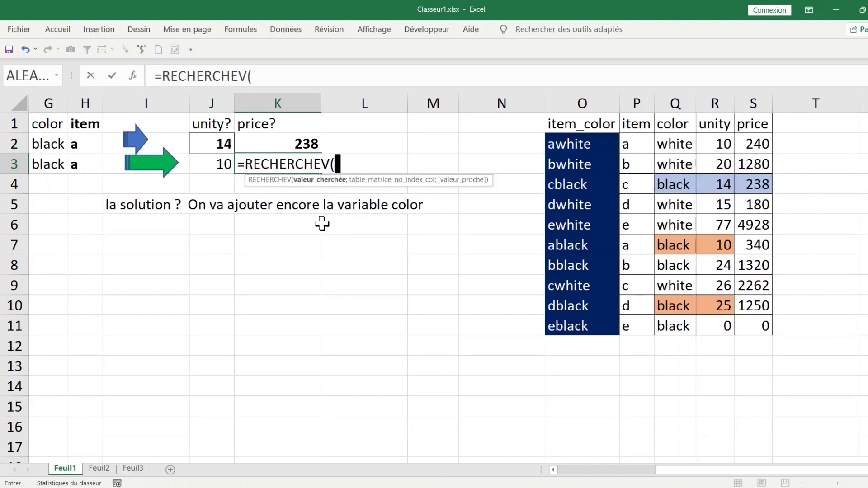
left_click(75, 162)
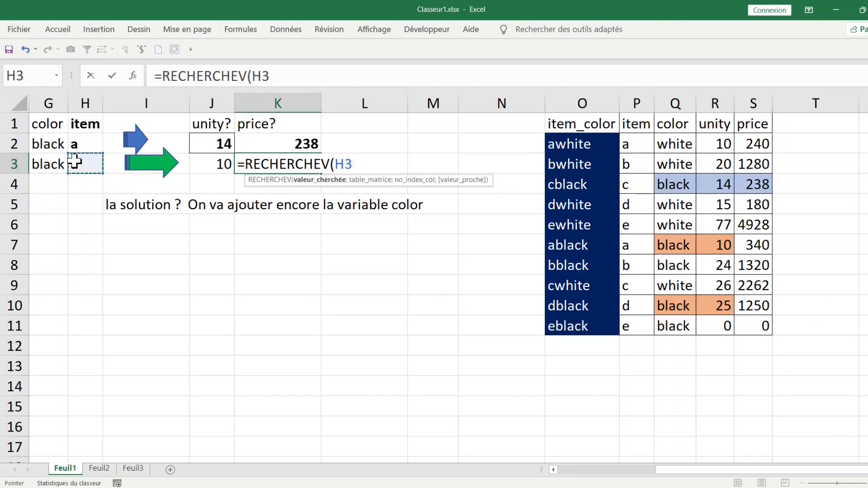
type("&")
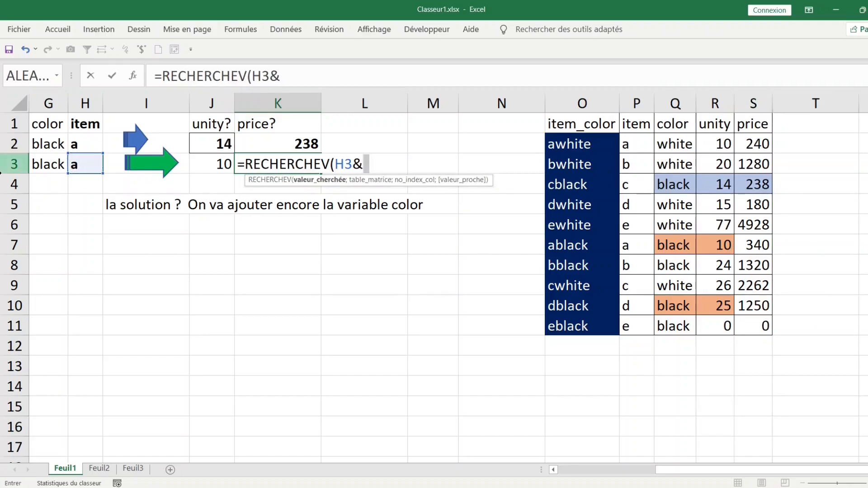
left_click(50, 165)
type(";")
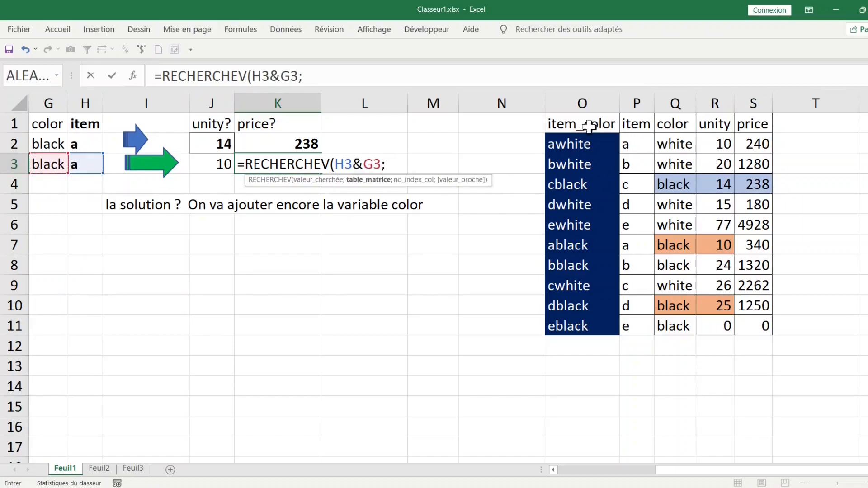
Set the K3 formula's table to the absolute range $O$1:$S$11.
left_click_drag(565, 123, 741, 332)
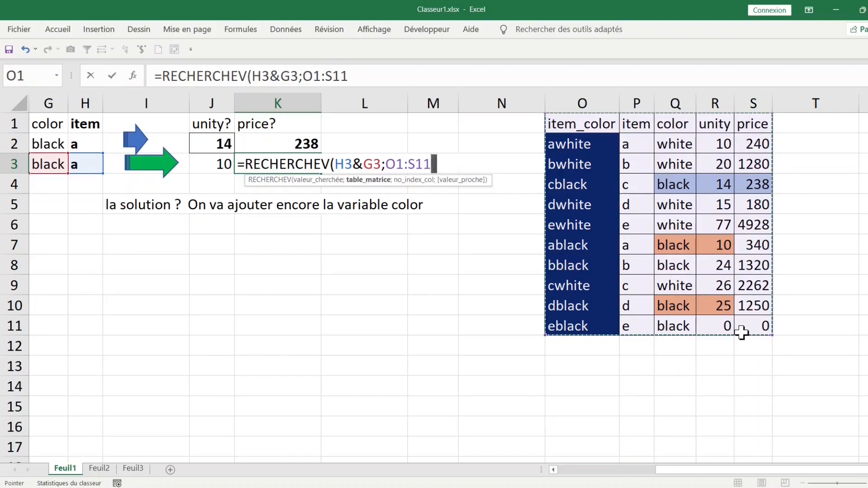
key("F4")
type(";")
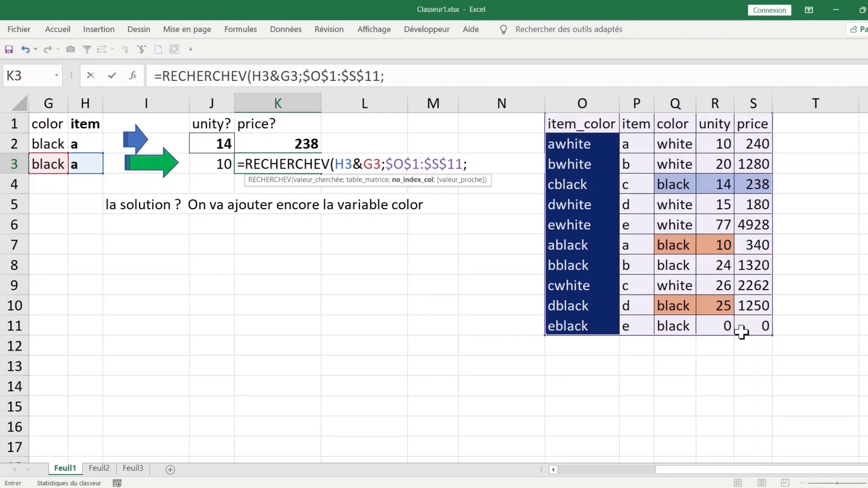
Count the table's columns through to price, set the K3 formula's column index to 5 and valeur_proche to 0, and complete the lookup.
left_click(583, 96)
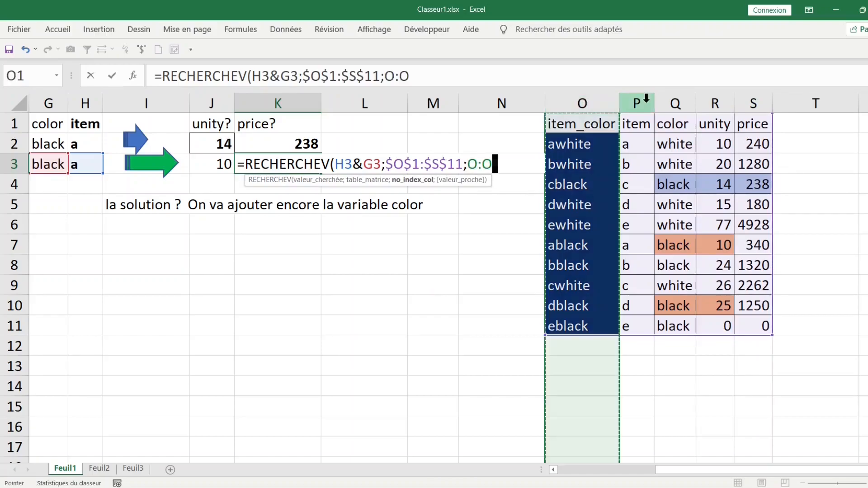
left_click(636, 97)
left_click(676, 97)
left_click(722, 97)
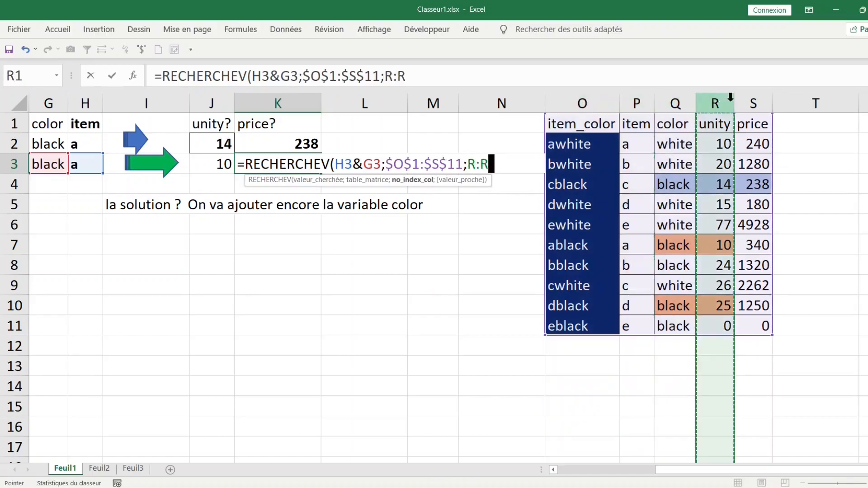
left_click(751, 100)
left_click_drag(385, 75, 411, 75)
type("5")
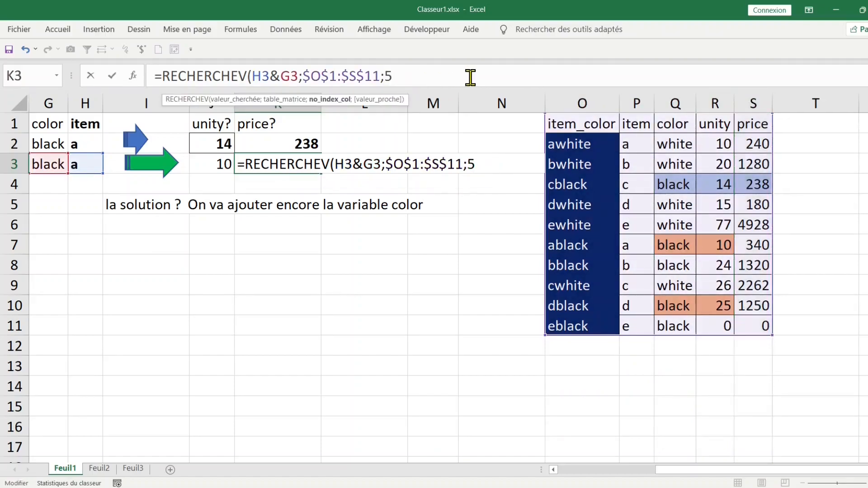
type(";0")
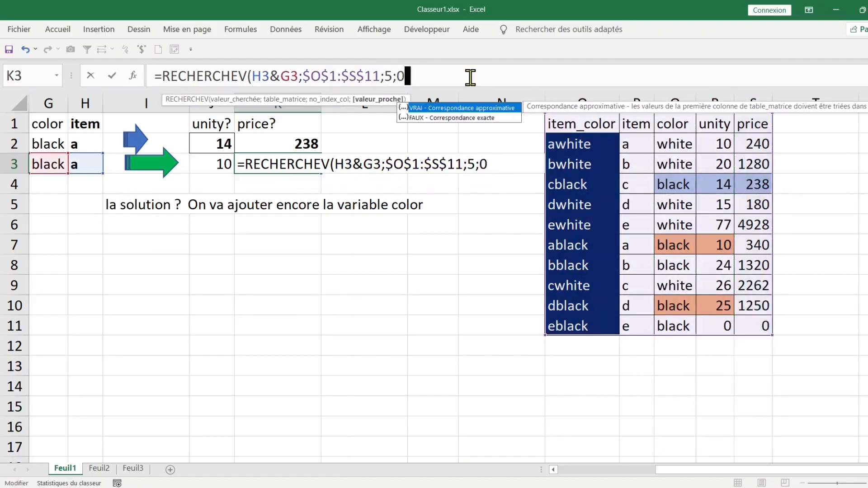
type(")")
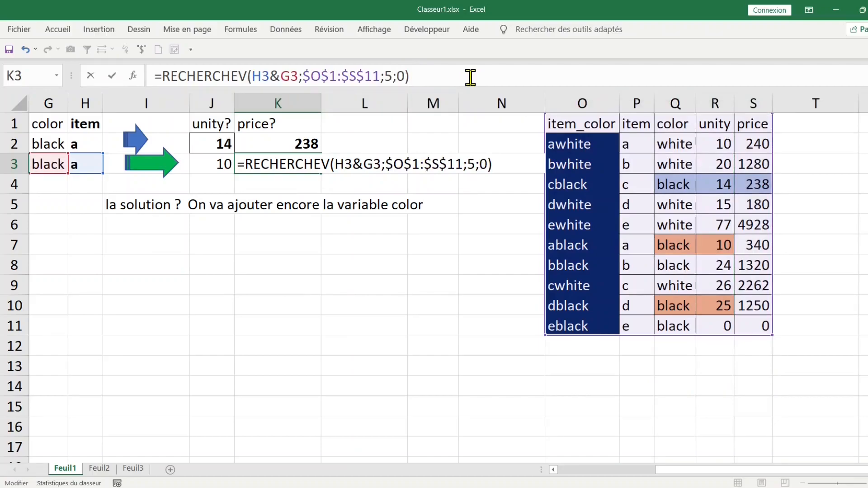
key("Return")
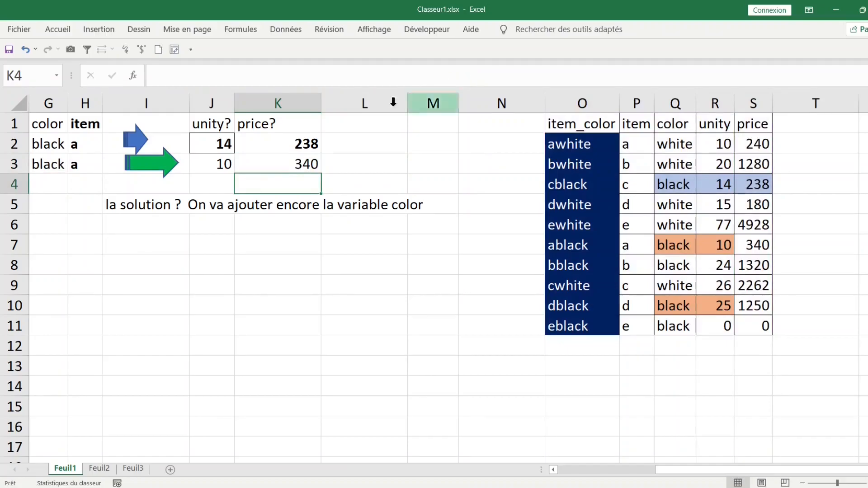
Test the J3 and K3 lookups with item c in H3, and compare the results with the table's cblack row.
left_click(277, 162)
left_click(202, 163)
left_click(285, 163)
left_click(216, 163)
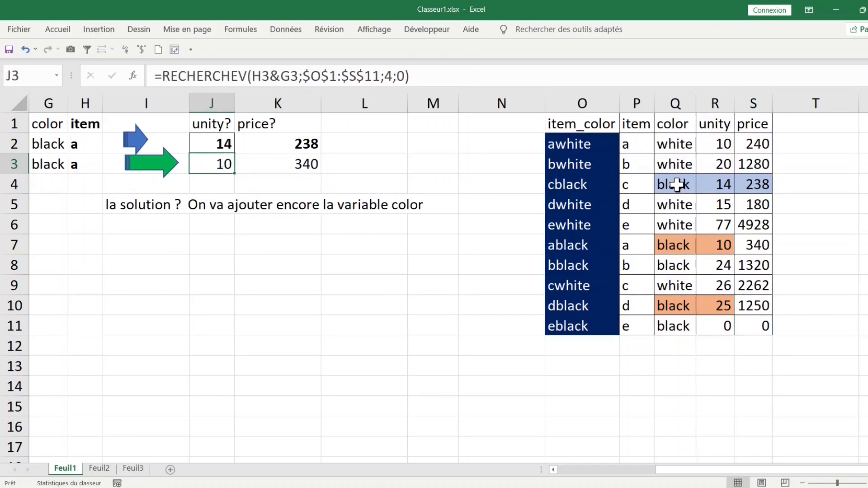
left_click(629, 184)
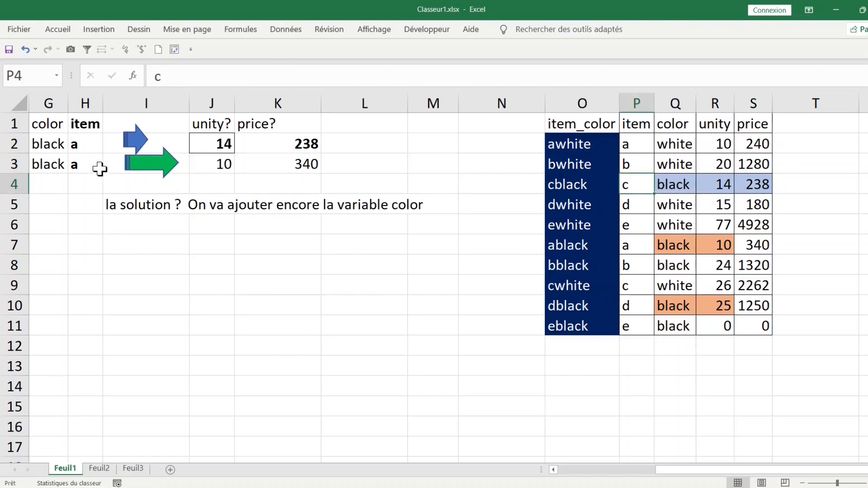
left_click(94, 166)
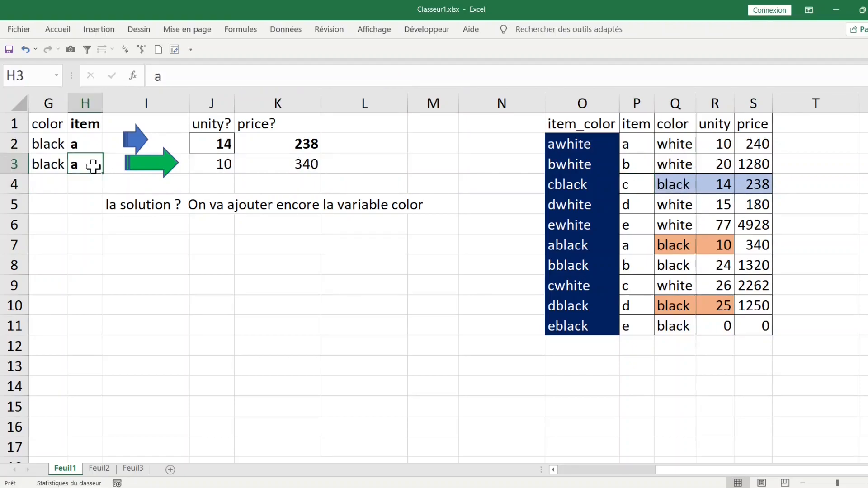
type("c")
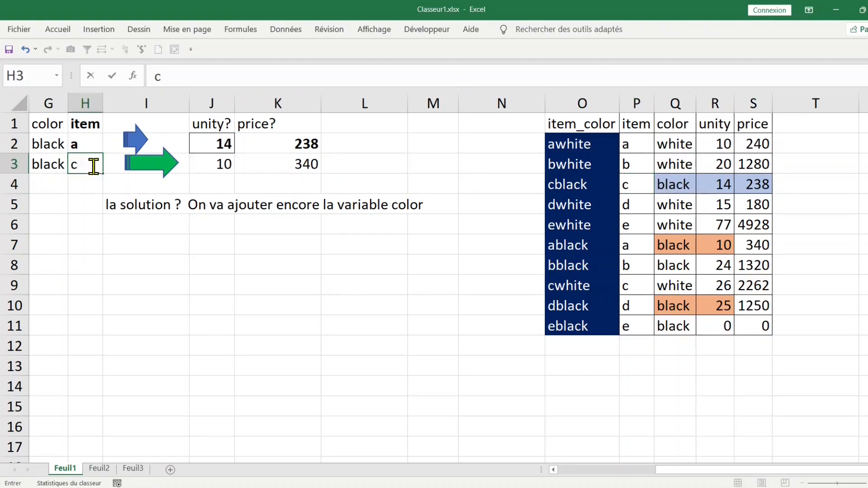
key("Return")
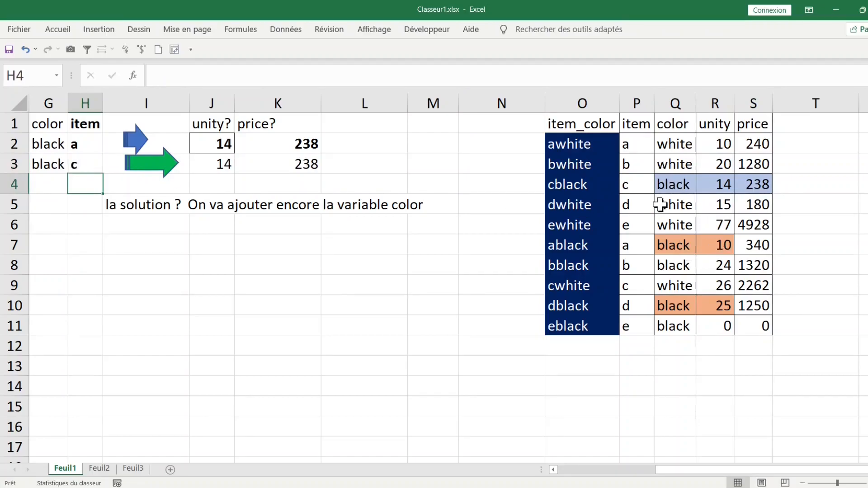
left_click(640, 184)
left_click_drag(640, 184, 745, 182)
left_click_drag(197, 167, 304, 165)
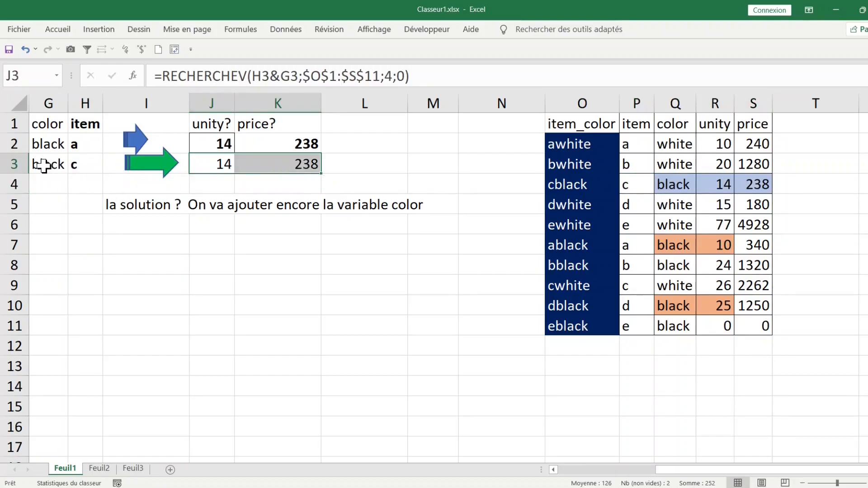
Set the item in H3 back to a and compare the J3 and K3 results with the table's ablack row.
left_click(91, 166)
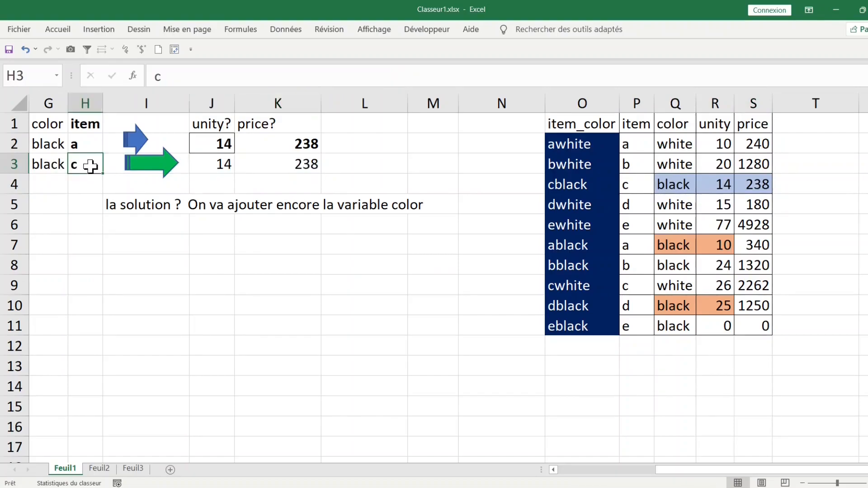
double_click(90, 167)
key("BackSpace")
type("a")
key("Return")
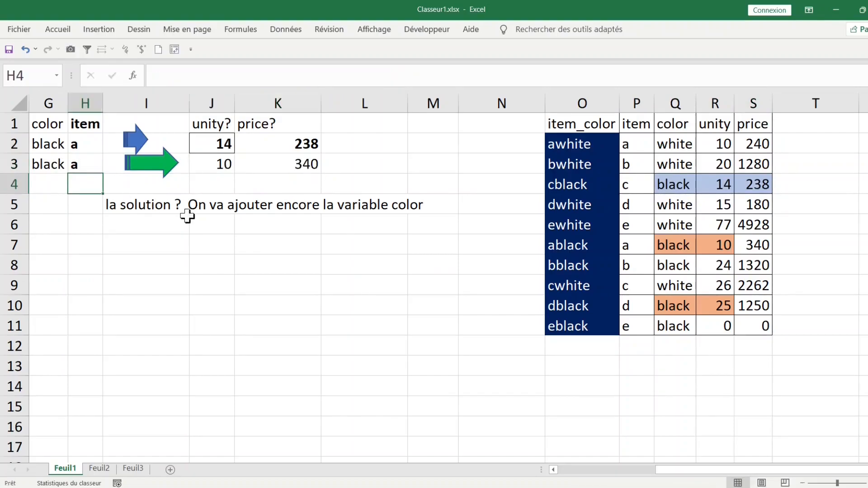
left_click(578, 245)
left_click_drag(673, 245, 762, 244)
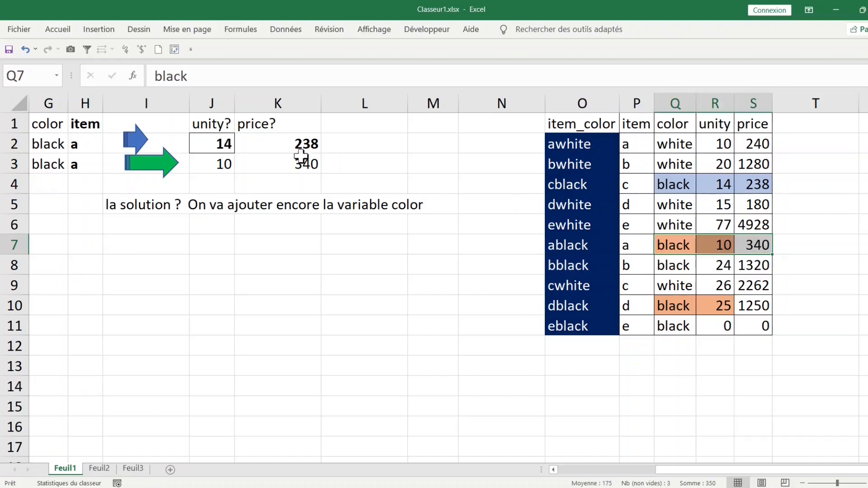
left_click(222, 163)
left_click(291, 163)
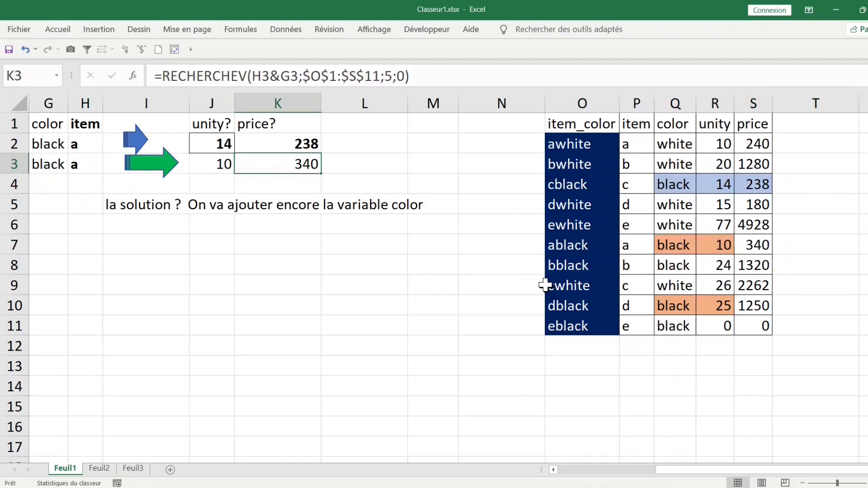
Set the color in G3 to white and check the lookup results against the table's awhite row.
left_click(92, 163)
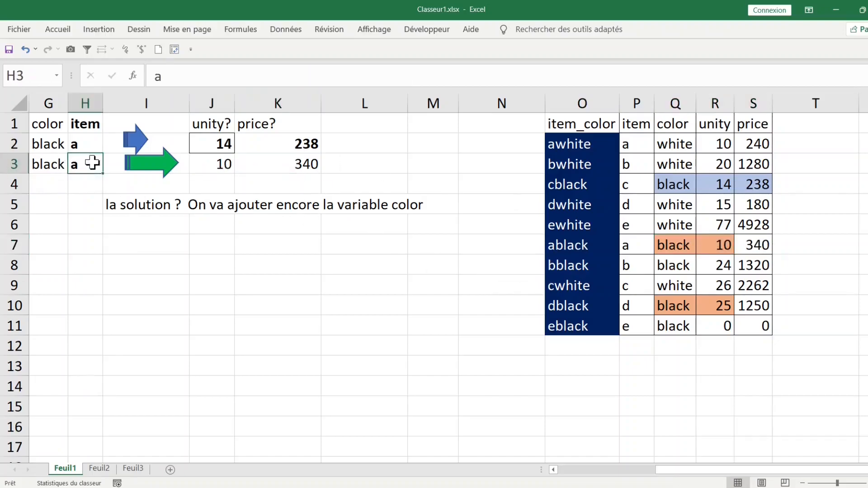
left_click(46, 164)
type("white")
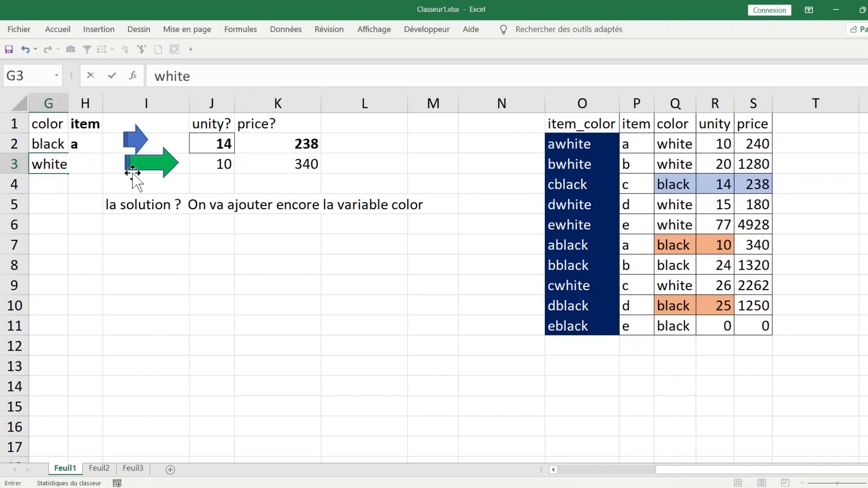
key("Return")
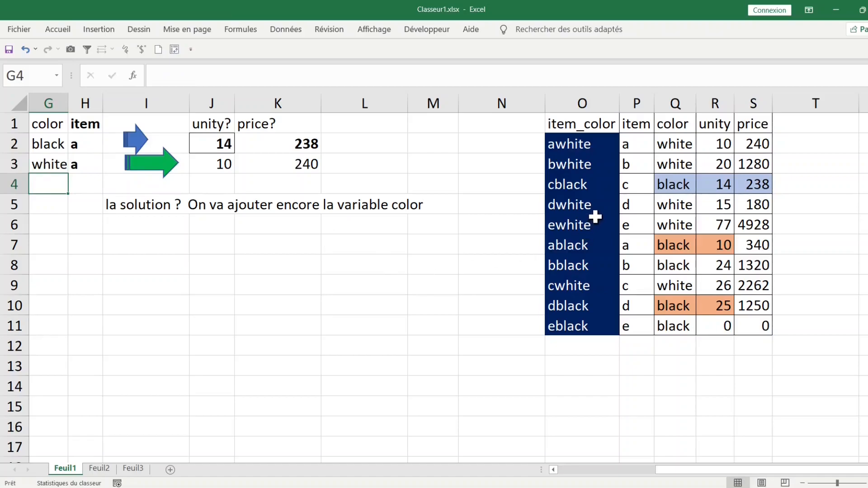
left_click(679, 142)
left_click_drag(639, 143, 767, 143)
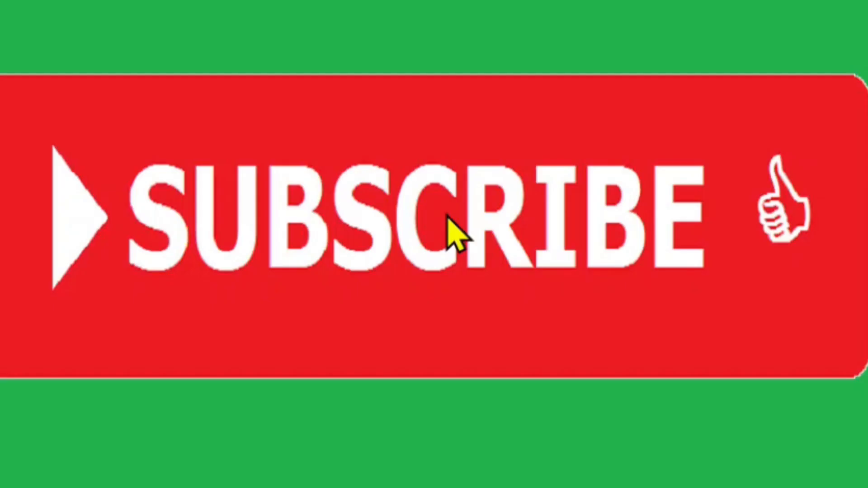